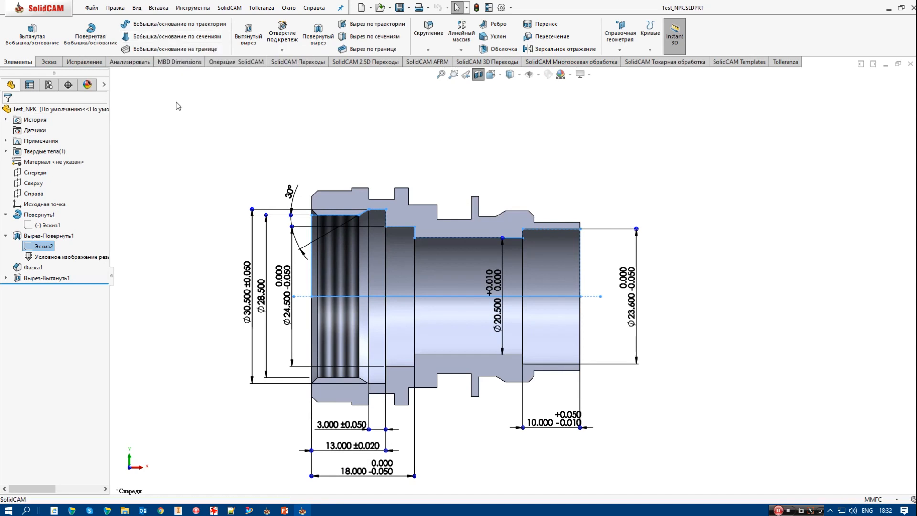
# Rebuild the Test_NPK model to its middle limit sizes (Средний) with the Tolleranza rebuild command
pyautogui.click(257, 8)
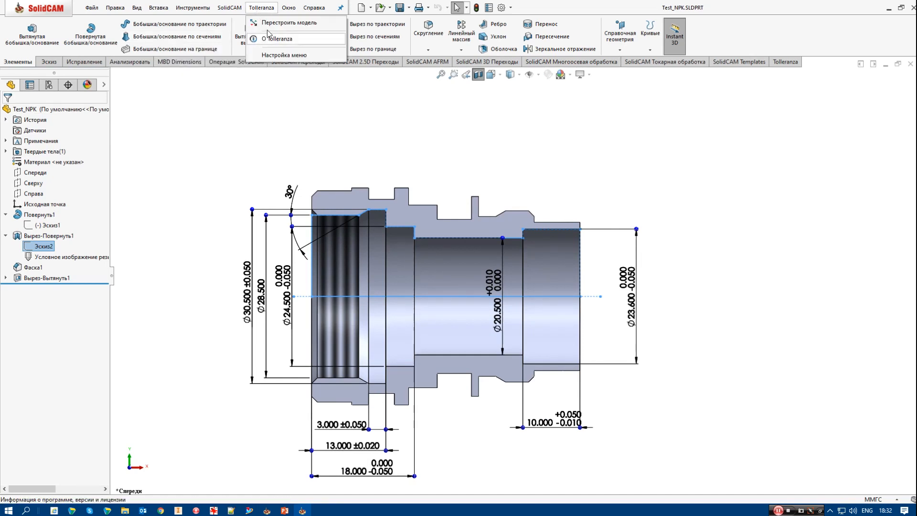
pyautogui.click(277, 19)
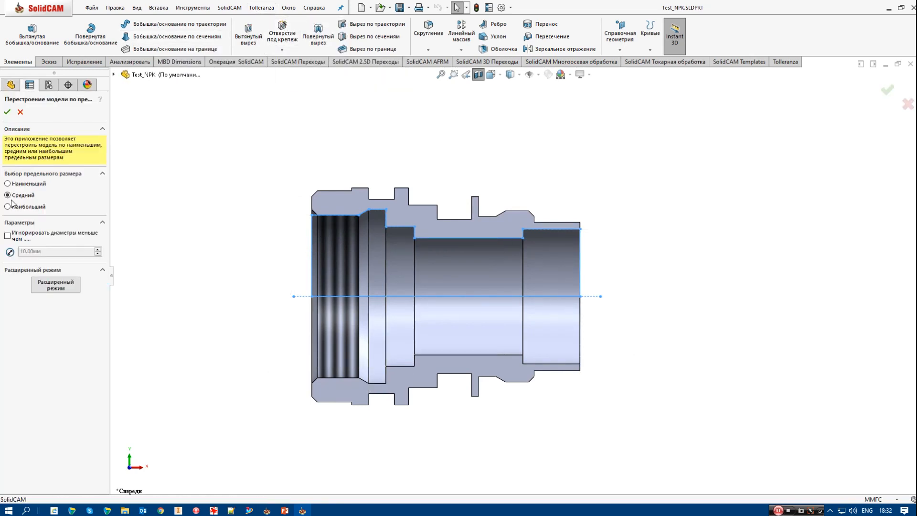
pyautogui.click(8, 112)
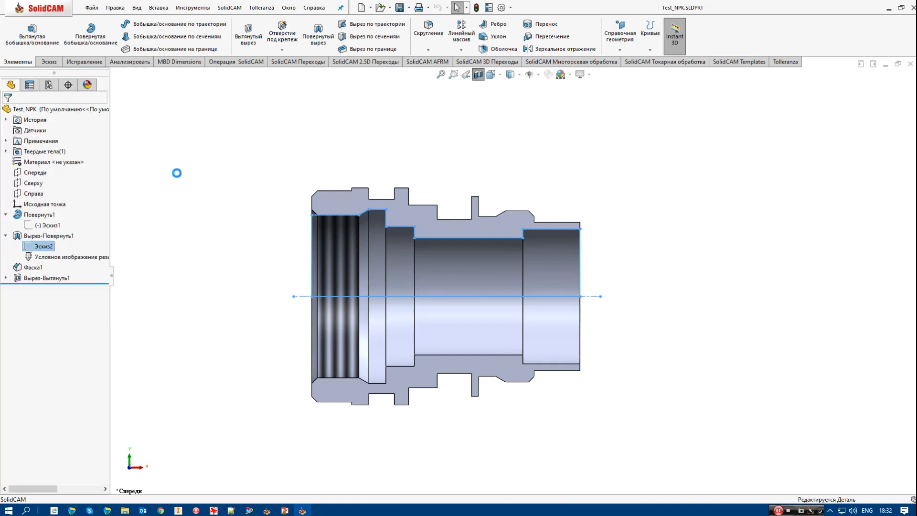
# Turn off the section view and display the dimensions of Эскиз1 under Повернуть1 to examine the rebuilt outer profile
pyautogui.click(478, 75)
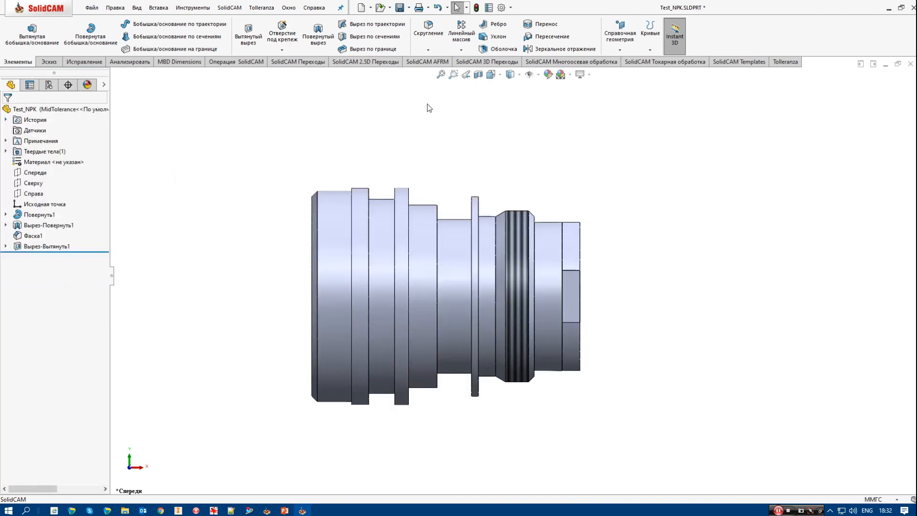
pyautogui.click(5, 215)
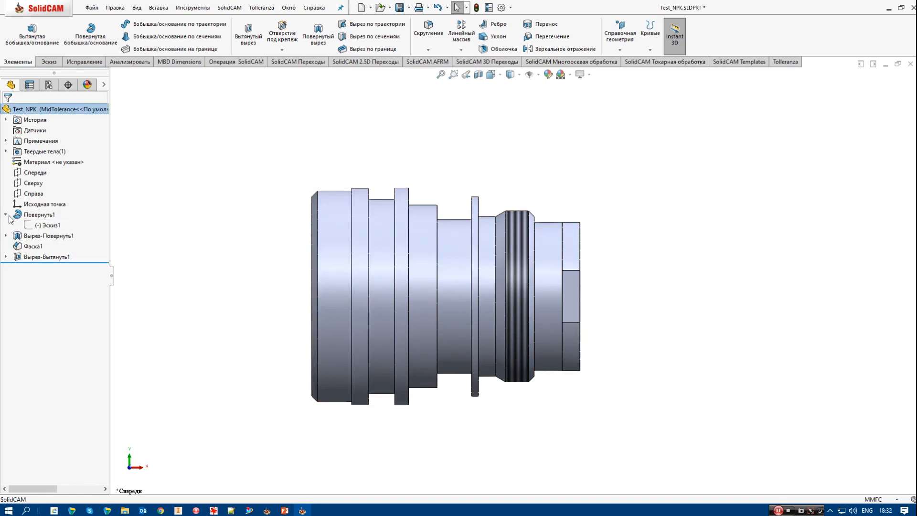
pyautogui.click(40, 225)
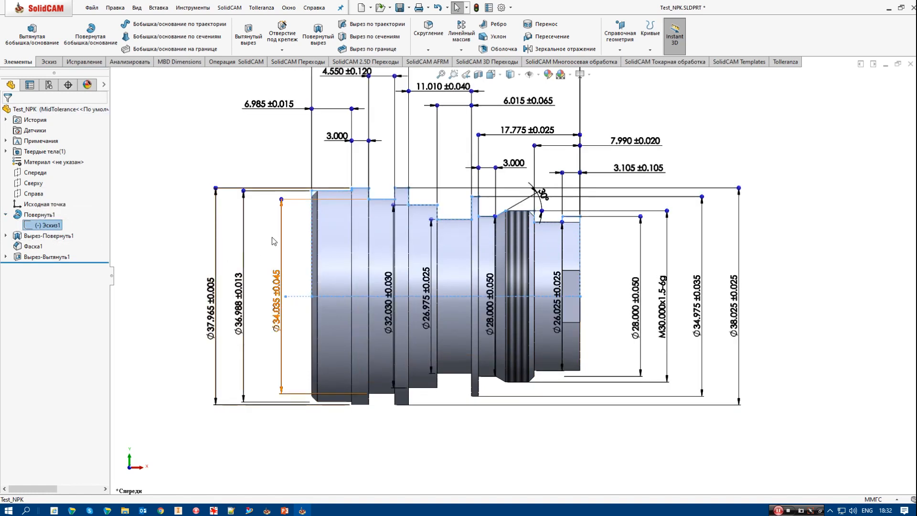
pyautogui.keyDown('ctrl'); pyautogui.moveTo(183, 234); pyautogui.dragTo(165, 292, button='middle'); pyautogui.keyUp('ctrl')
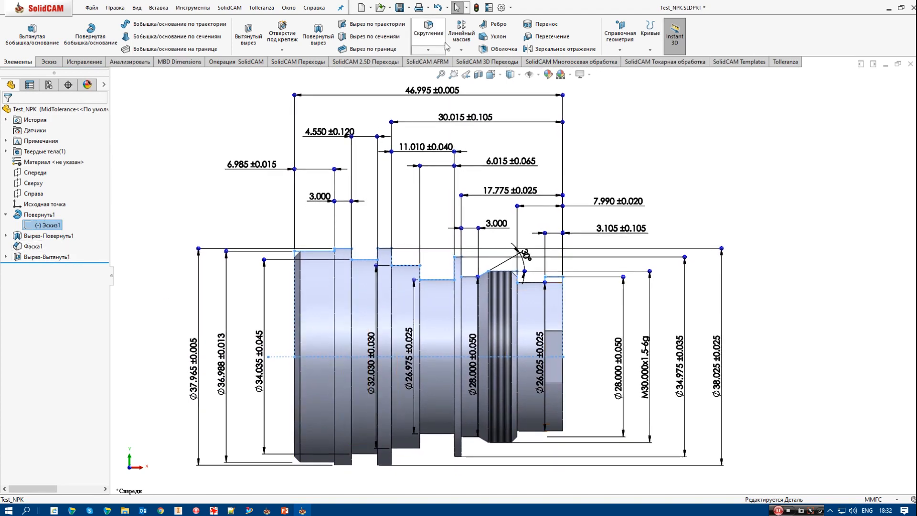
# Section the part and display the dimensions of Эскиз2 under Вырез-Повернуть1 to examine the rebuilt bore profile
pyautogui.click(479, 75)
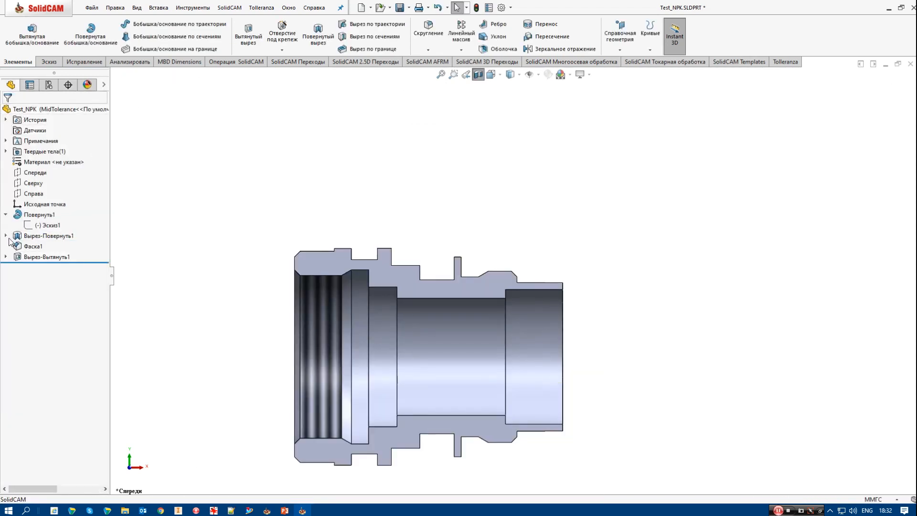
pyautogui.click(6, 236)
pyautogui.doubleClick(30, 247)
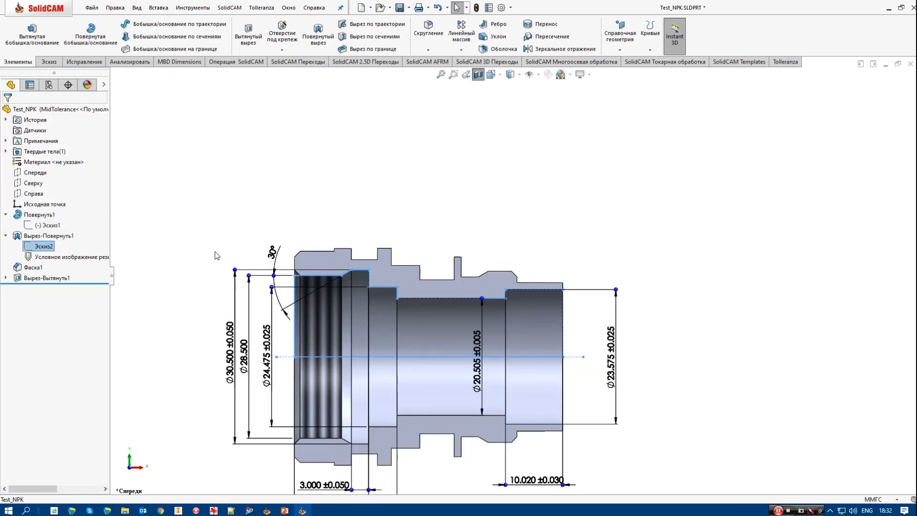
pyautogui.keyDown('ctrl'); pyautogui.moveTo(255, 194); pyautogui.dragTo(253, 190, button='middle'); pyautogui.keyUp('ctrl')
pyautogui.scroll(1, 254, 191)
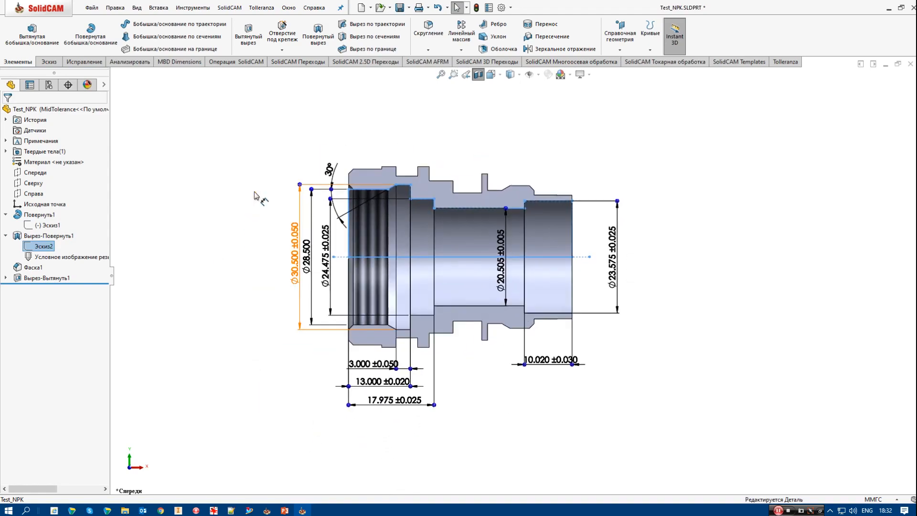
pyautogui.scroll(-2, 253, 191)
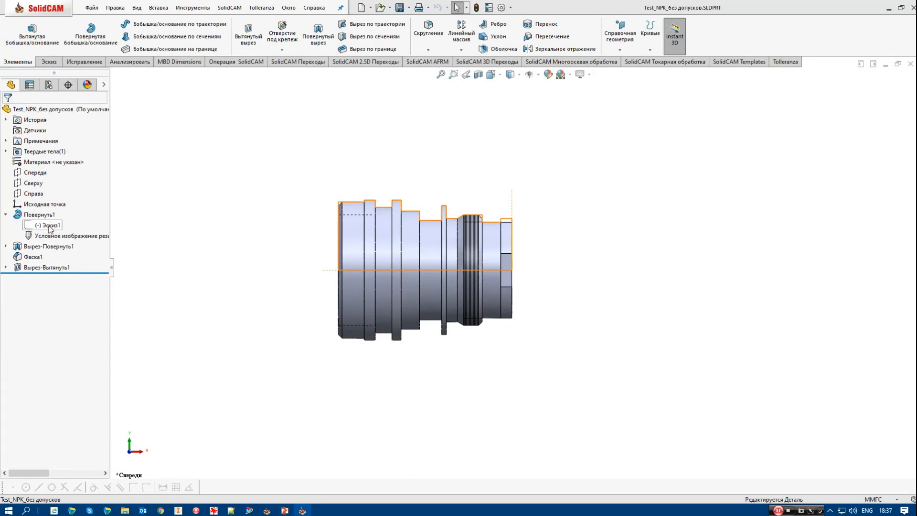
# In Test_NPK_без допусков, examine the dimensions of outer profile Эскиз1 and, in a front-plane section, of bore profile Эскиз2
pyautogui.click(50, 225)
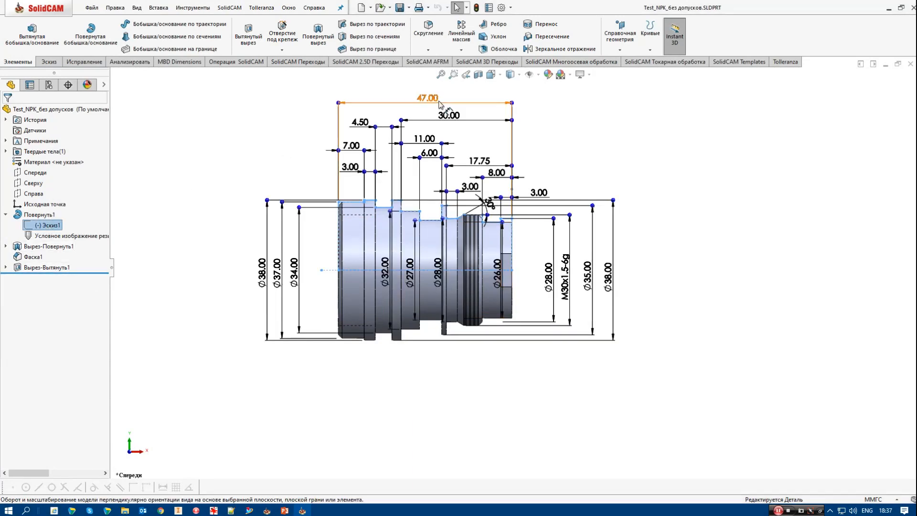
pyautogui.click(478, 75)
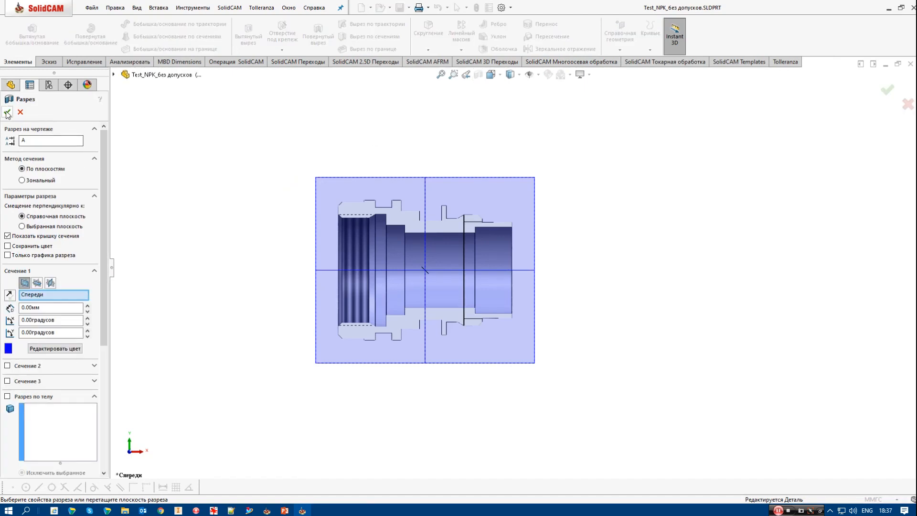
pyautogui.press('Return')
pyautogui.click(5, 246)
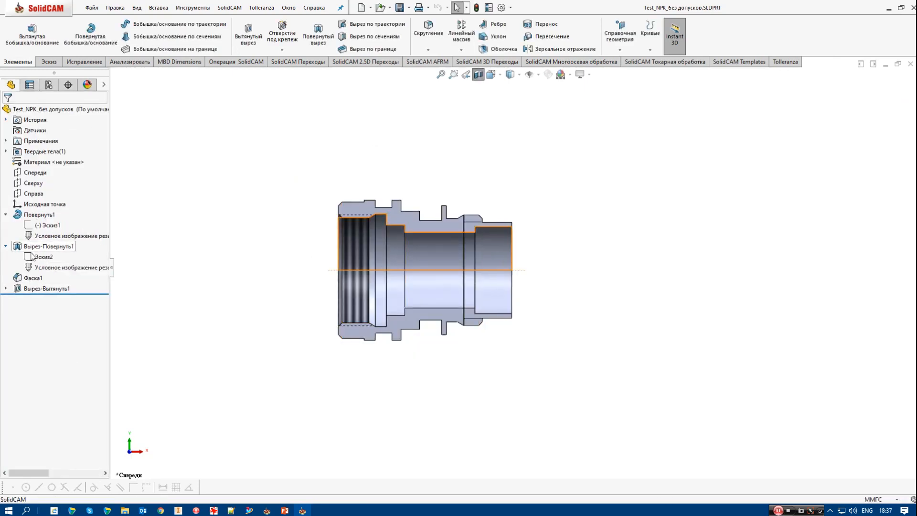
pyautogui.click(42, 258)
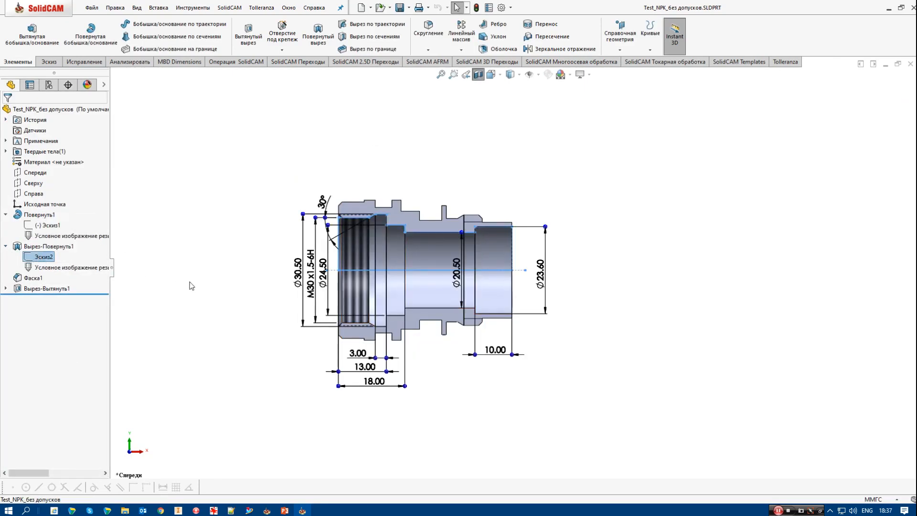
pyautogui.click(478, 74)
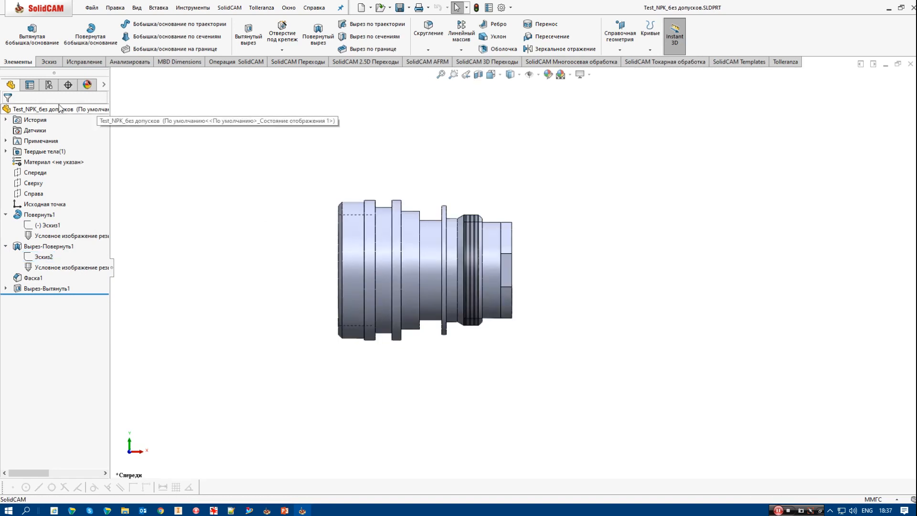
# Start the Tolleranza model rebuild and open its advanced mode with the table of dimensions and deviations
pyautogui.click(261, 8)
pyautogui.click(272, 21)
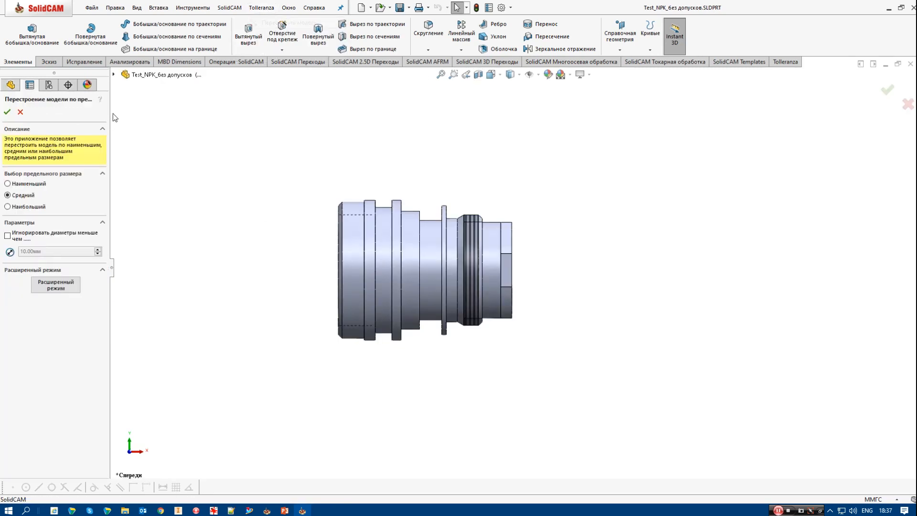
pyautogui.click(58, 287)
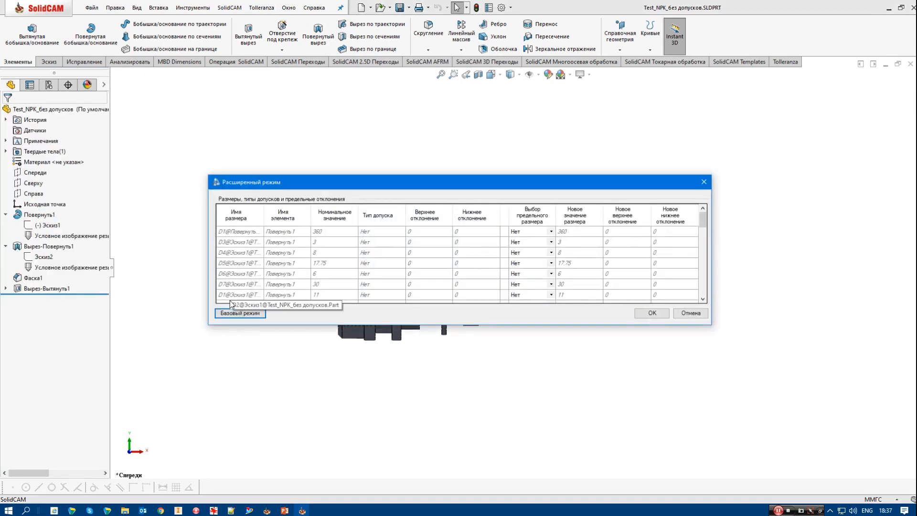
# Set the limit size choice to custom (Пользовательский) for Эскиз1 dimensions D3 (3 mm), D4 (8 mm) and D5 (17.75 mm)
pyautogui.click(551, 242)
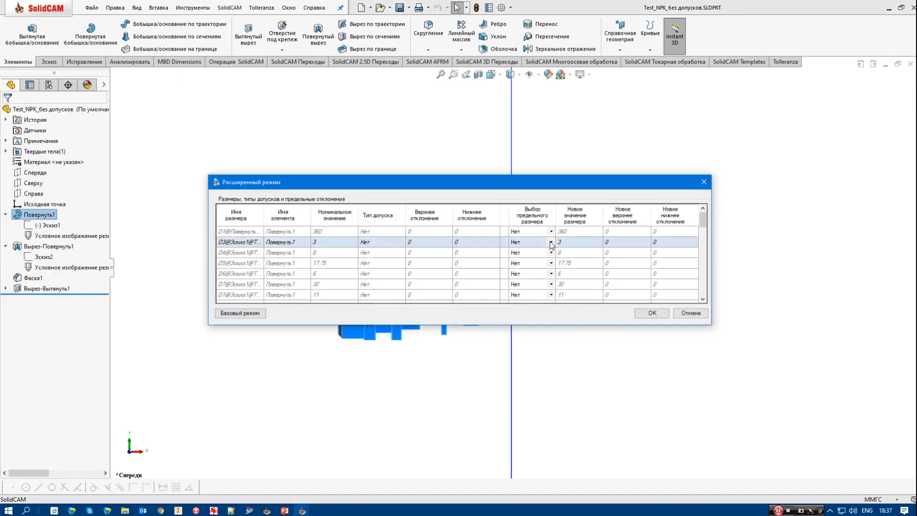
pyautogui.click(552, 243)
pyautogui.click(531, 274)
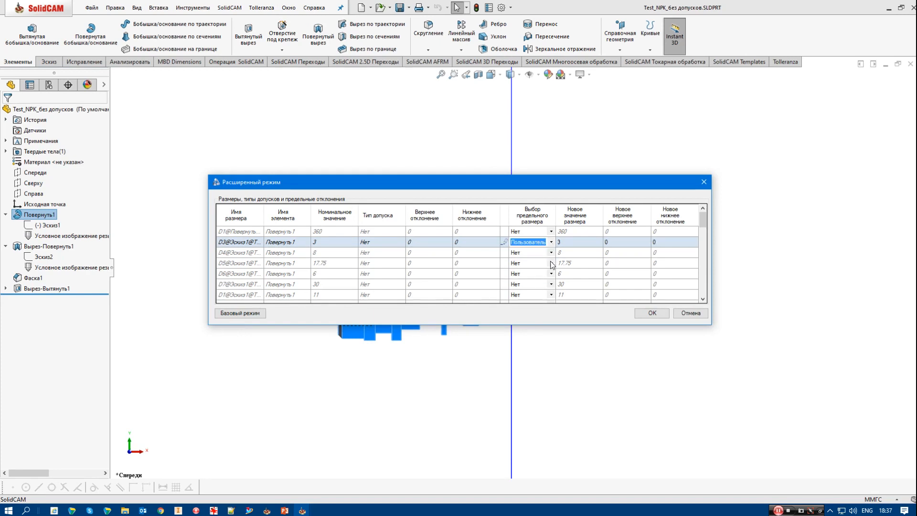
pyautogui.click(551, 253)
pyautogui.click(551, 253)
pyautogui.click(532, 285)
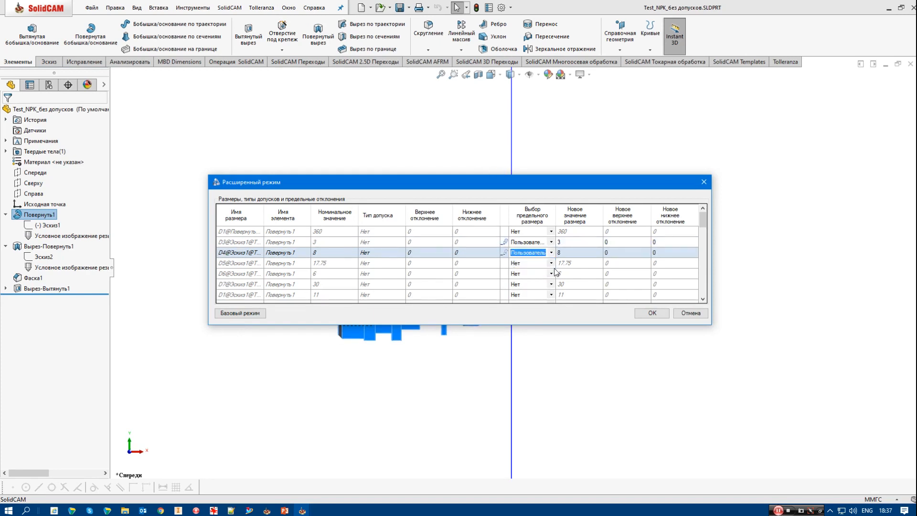
pyautogui.click(553, 263)
pyautogui.click(551, 264)
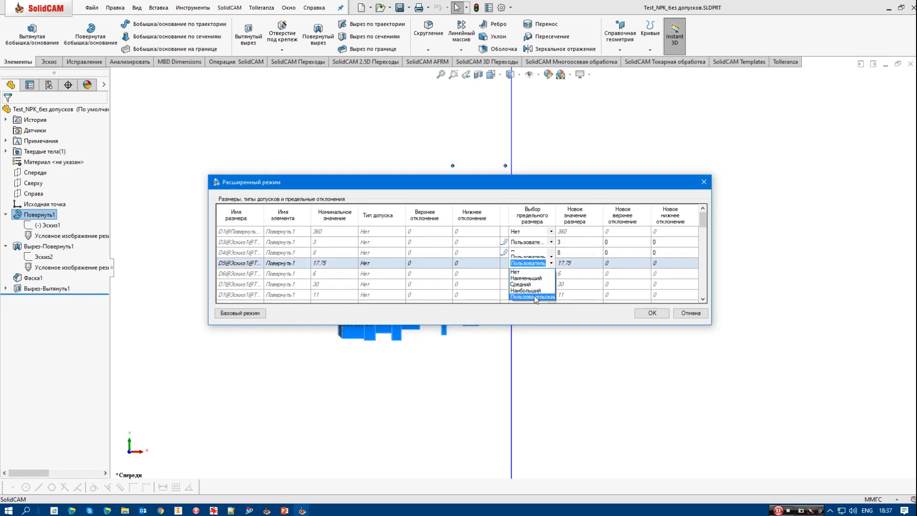
pyautogui.click(532, 296)
# Set the limit size choice to custom (Пользовательский) for Эскиз1 dimensions D6 (6 mm), D7 (30 mm) and D1 (11 mm)
pyautogui.click(552, 274)
pyautogui.click(552, 274)
pyautogui.click(532, 296)
pyautogui.click(552, 285)
pyautogui.click(551, 285)
pyautogui.click(549, 301)
pyautogui.click(552, 295)
pyautogui.click(552, 294)
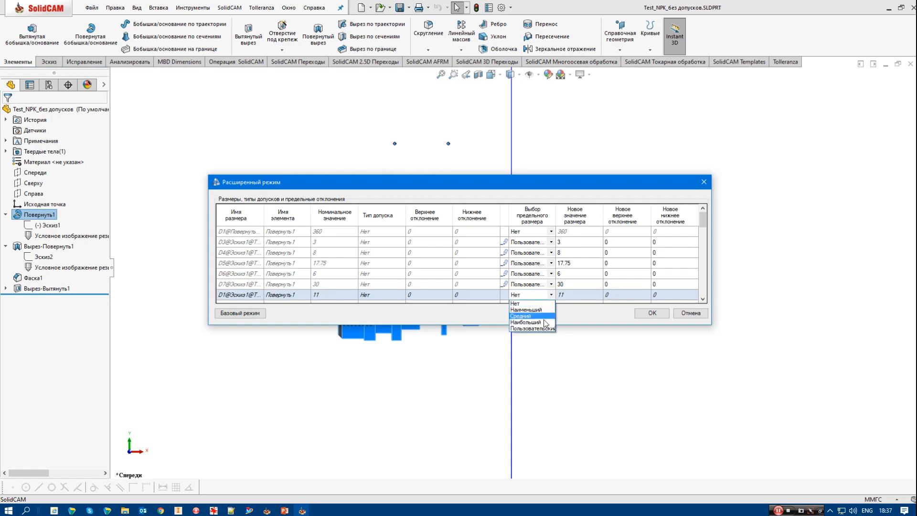
pyautogui.click(530, 306)
# Set the upper deviation of the 3 mm dimension D3 to 0.21 and the 8 mm dimension D4's deviations to 0.01 and -0.03
pyautogui.click(614, 243)
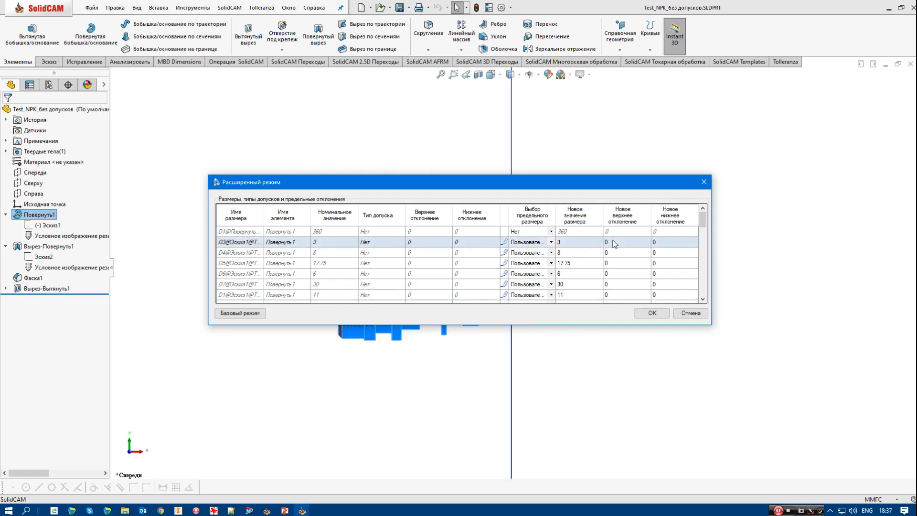
pyautogui.click(613, 242)
pyautogui.click(615, 255)
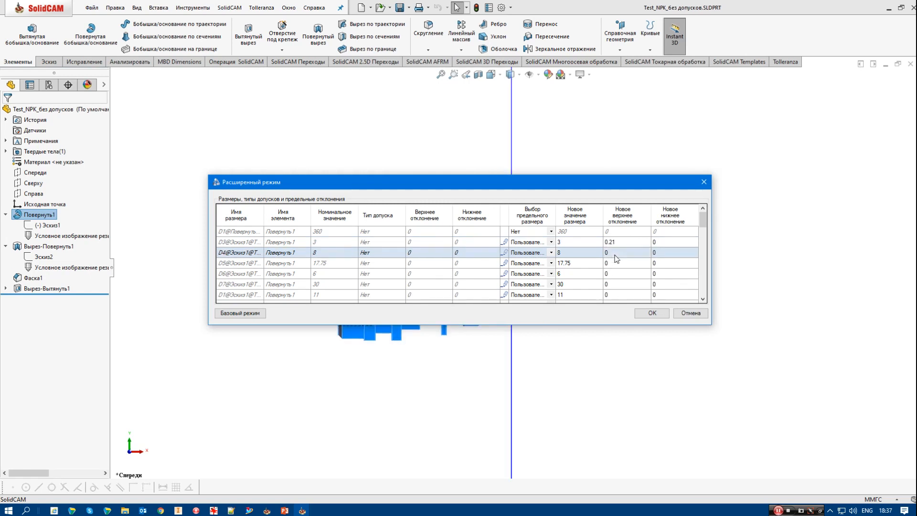
pyautogui.click(615, 253)
pyautogui.click(660, 253)
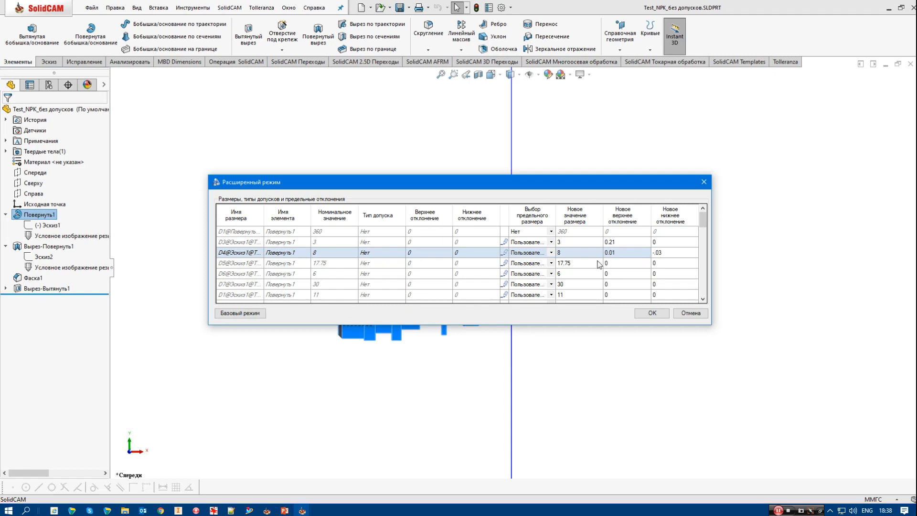
# Set the upper deviation of the 17.75 mm dimension D5 to 0.05 and the 6 mm dimension D6's deviations to 0.08 and -0.05
pyautogui.click(615, 264)
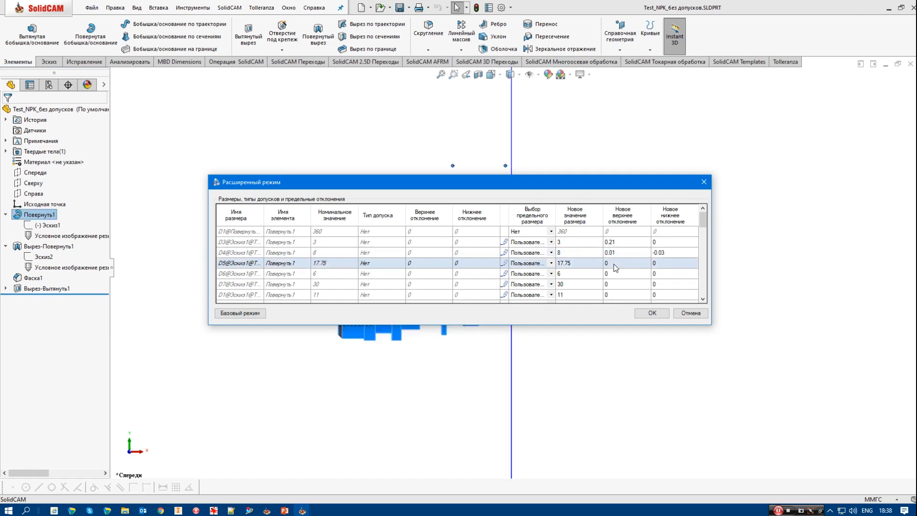
pyautogui.click(614, 264)
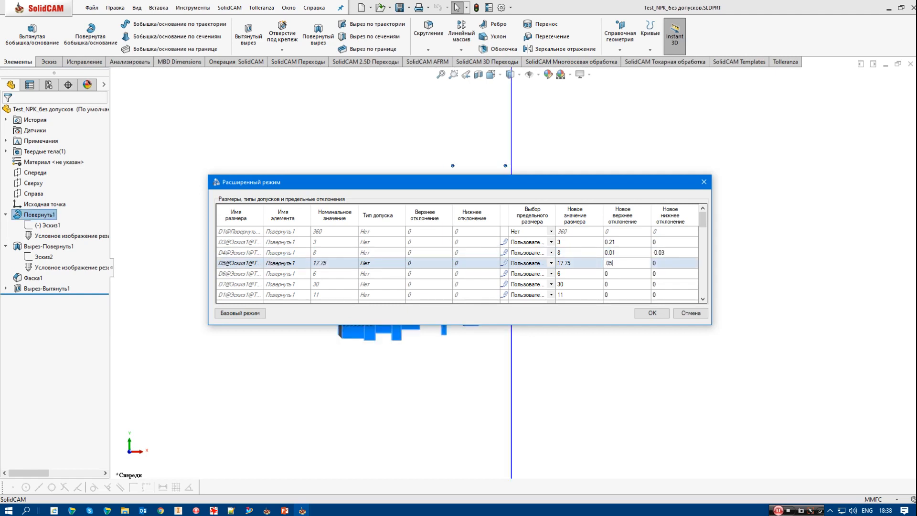
pyautogui.click(616, 275)
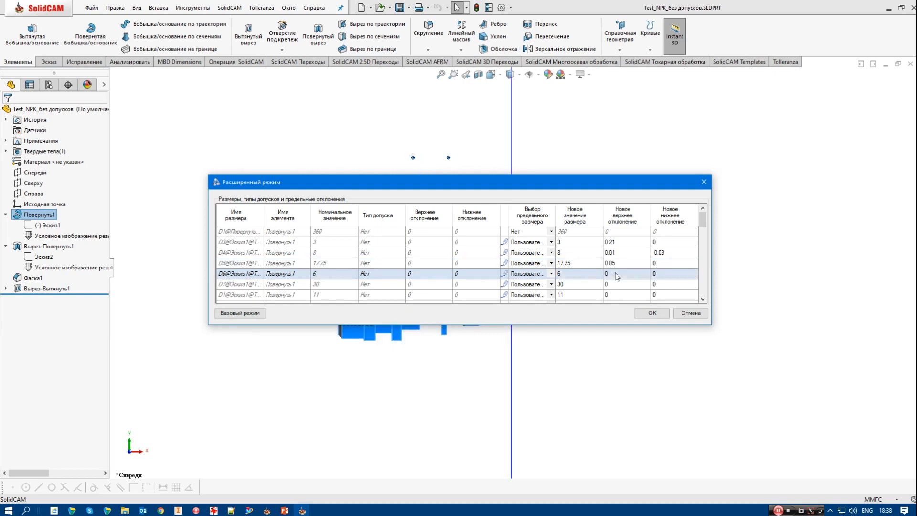
pyautogui.click(616, 273)
pyautogui.write('.08')
pyautogui.click(663, 275)
pyautogui.click(663, 275)
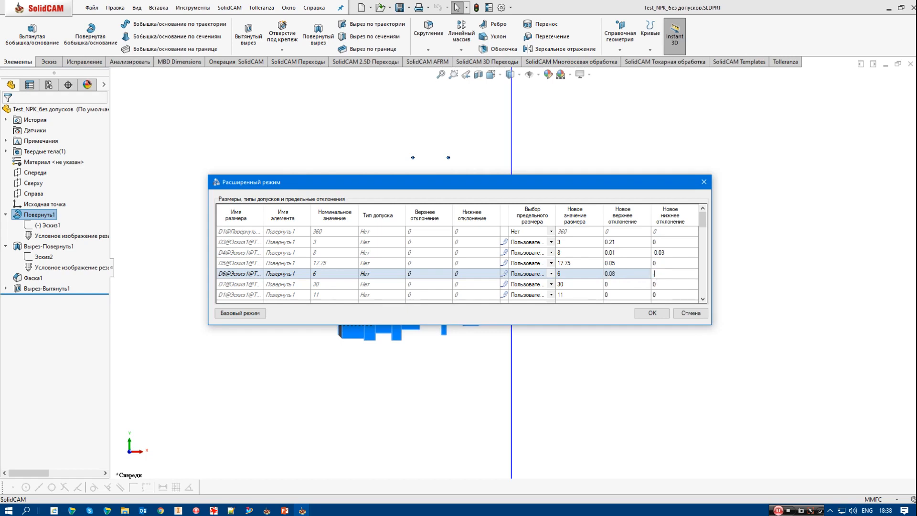
# Set the 30 mm dimension D7's deviations to 0.12 and -0.09, and enter the 11 mm dimension D1's deviations, with -0.03 as the upper one
pyautogui.click(607, 285)
pyautogui.click(607, 285)
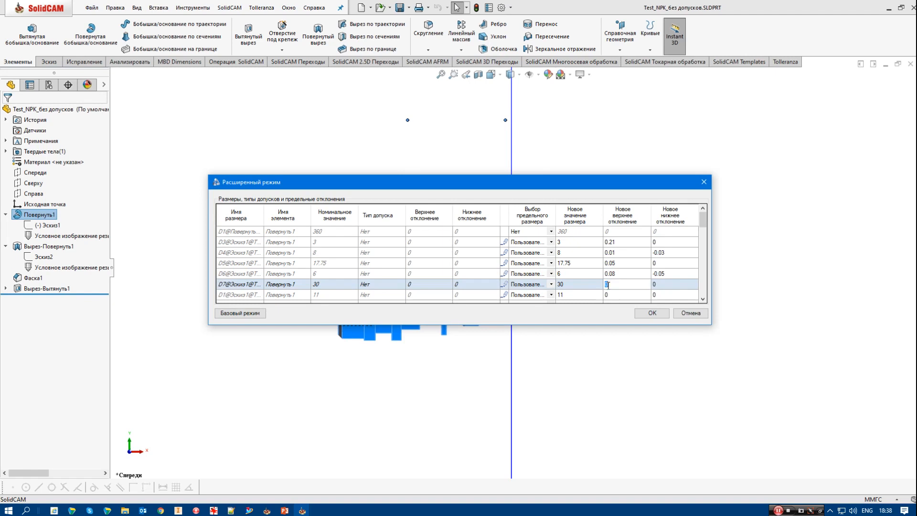
pyautogui.click(670, 286)
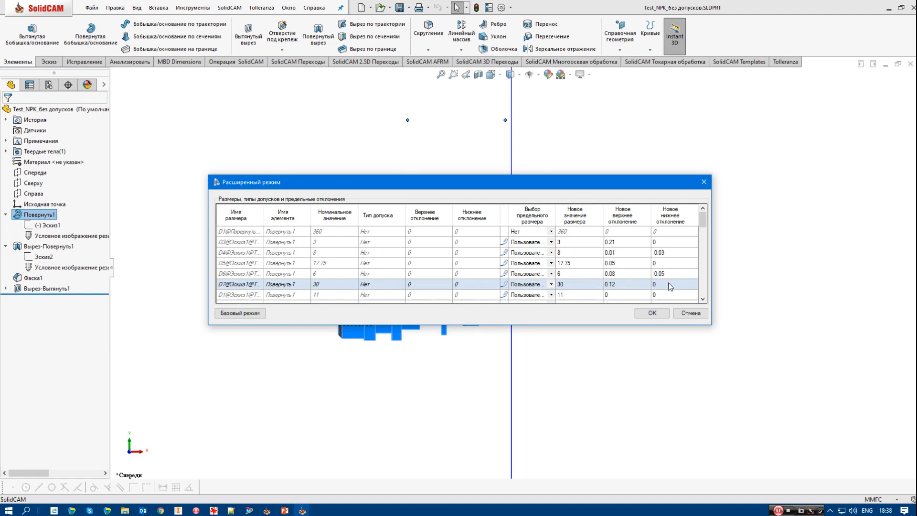
pyautogui.click(669, 282)
pyautogui.click(625, 295)
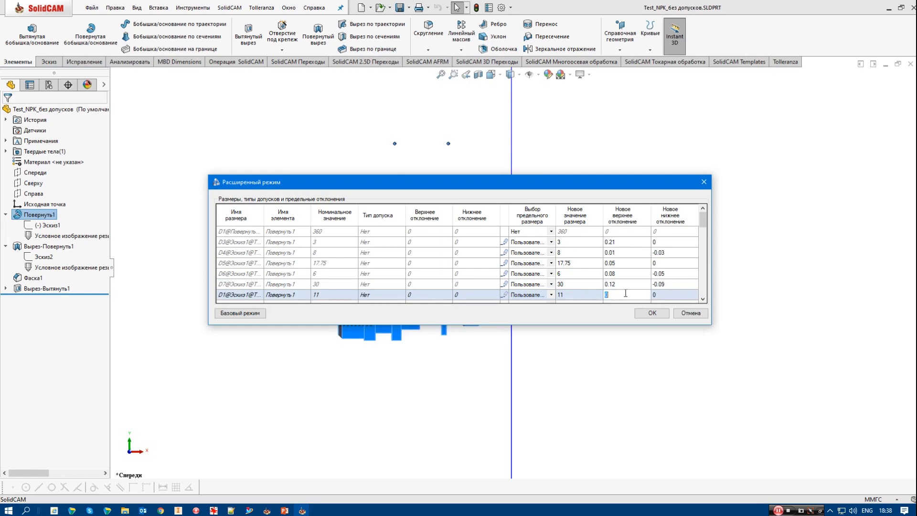
pyautogui.click(672, 295)
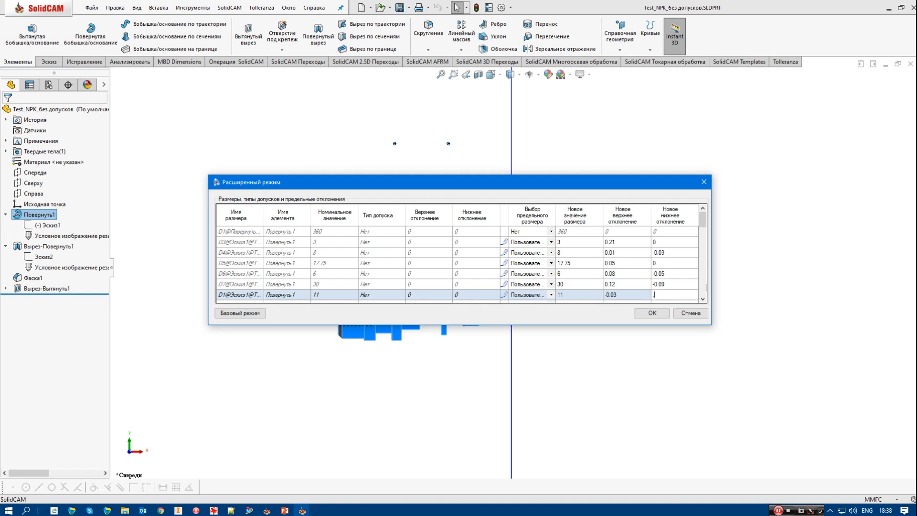
pyautogui.click(676, 285)
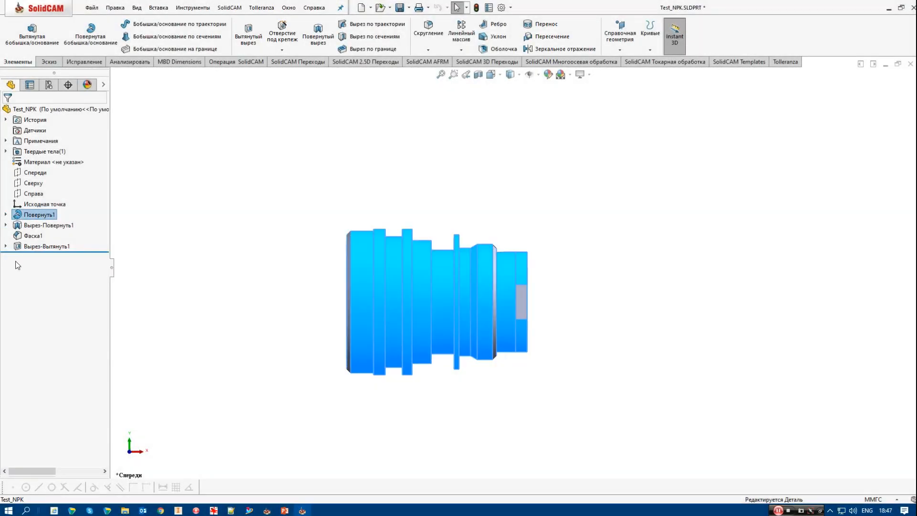
# Show the dimensions and tolerances of sketch Эскиз1 under the feature Повернуть1
pyautogui.click(5, 215)
pyautogui.click(46, 225)
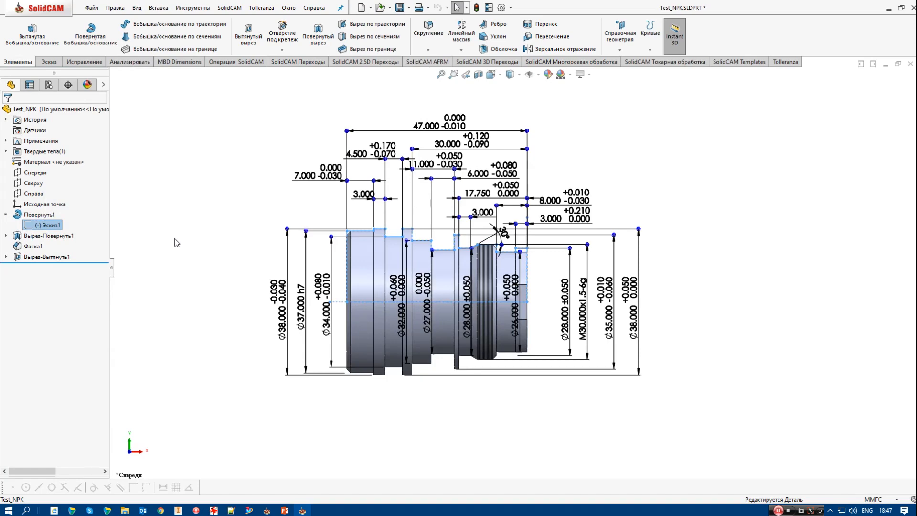
pyautogui.scroll(2, 515, 271)
pyautogui.scroll(-3, 578, 251)
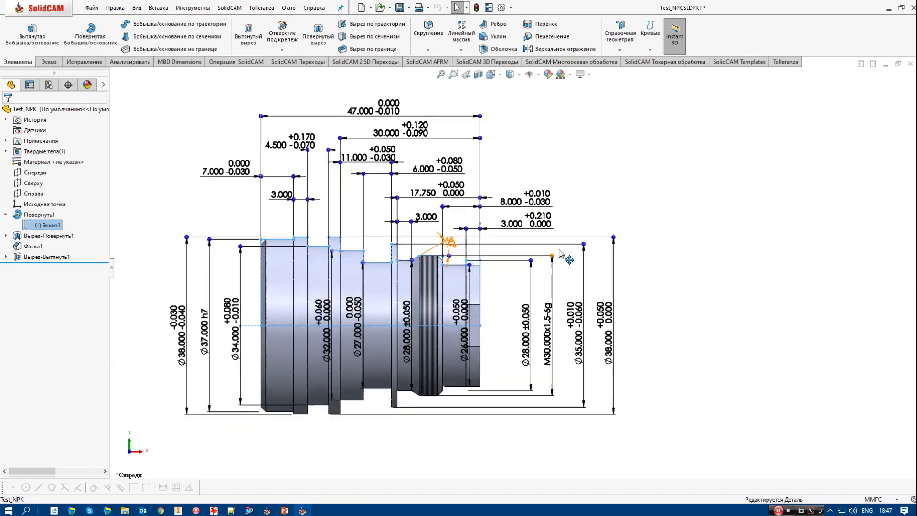
# Section the model along the Спереди plane and show the dimensions of Эскиз2 under Вырез-Повернуть1
pyautogui.click(478, 74)
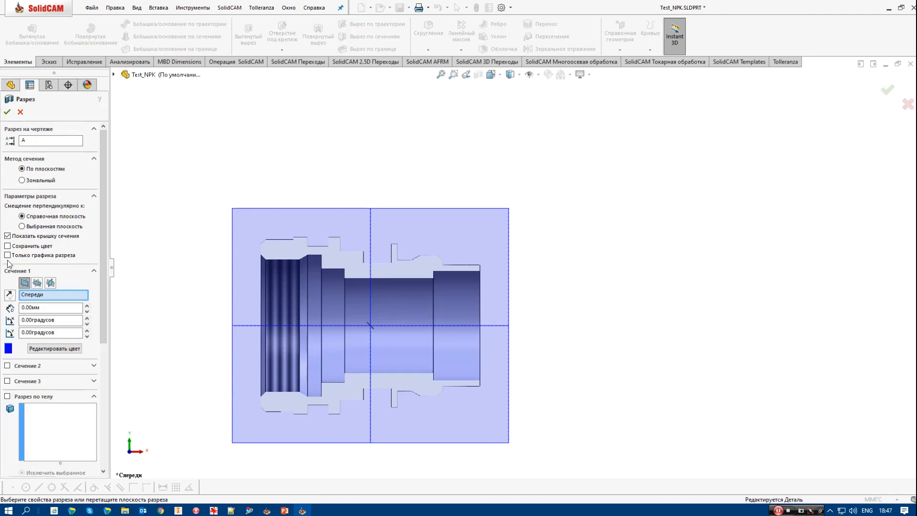
pyautogui.click(7, 112)
pyautogui.click(6, 235)
pyautogui.click(44, 246)
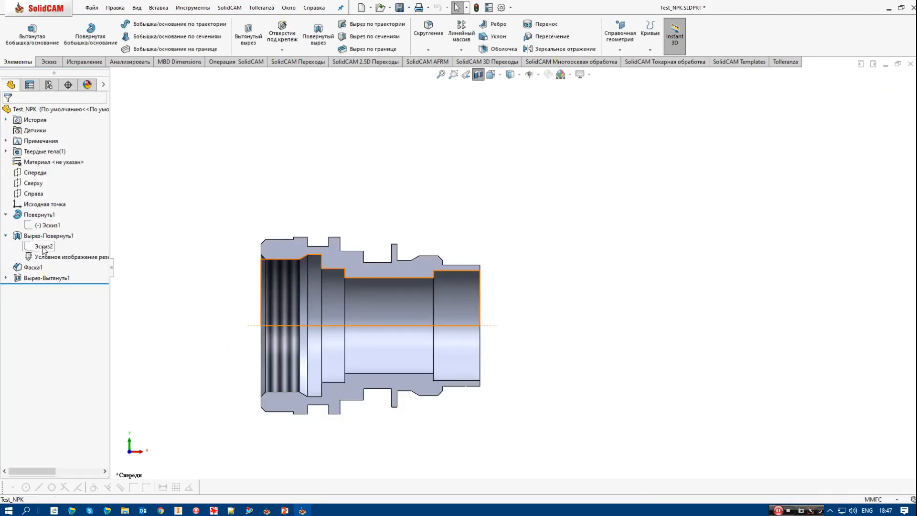
pyautogui.scroll(-1, 262, 365)
pyautogui.scroll(-1, 263, 365)
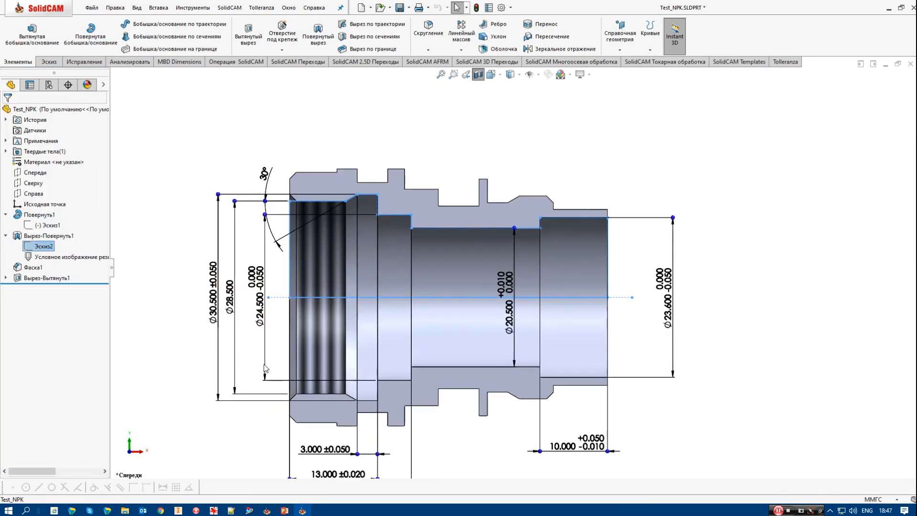
pyautogui.scroll(1, 264, 364)
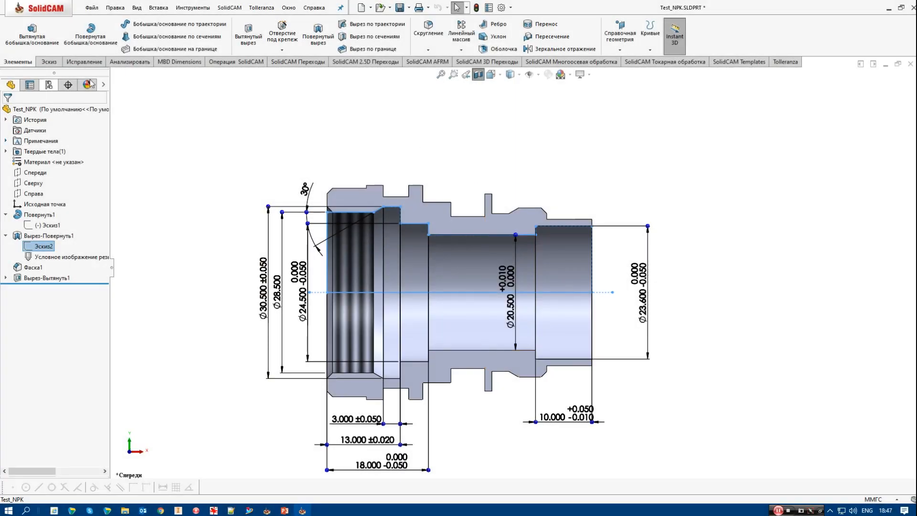
# Start the Tolleranza model rebuild in the advanced mode (Расширенный режим) and adjust its window to show more dimensions
pyautogui.click(269, 8)
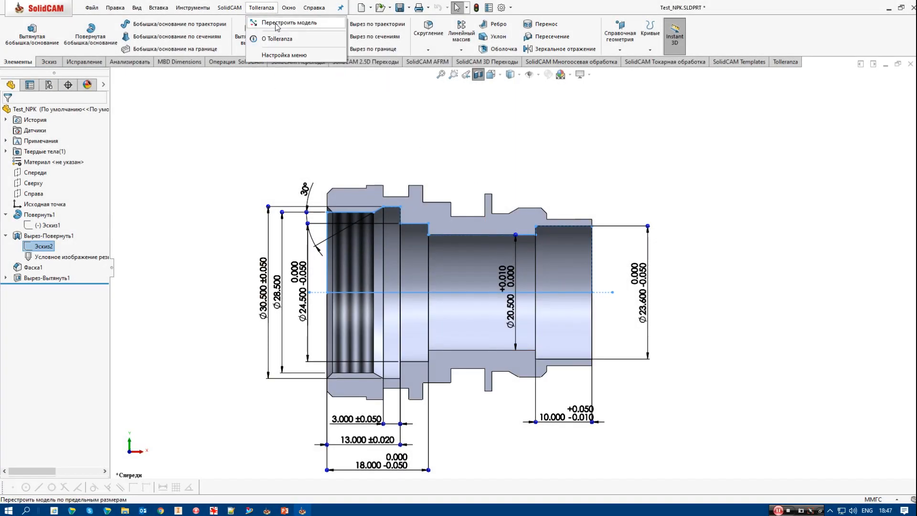
pyautogui.click(287, 22)
pyautogui.click(56, 284)
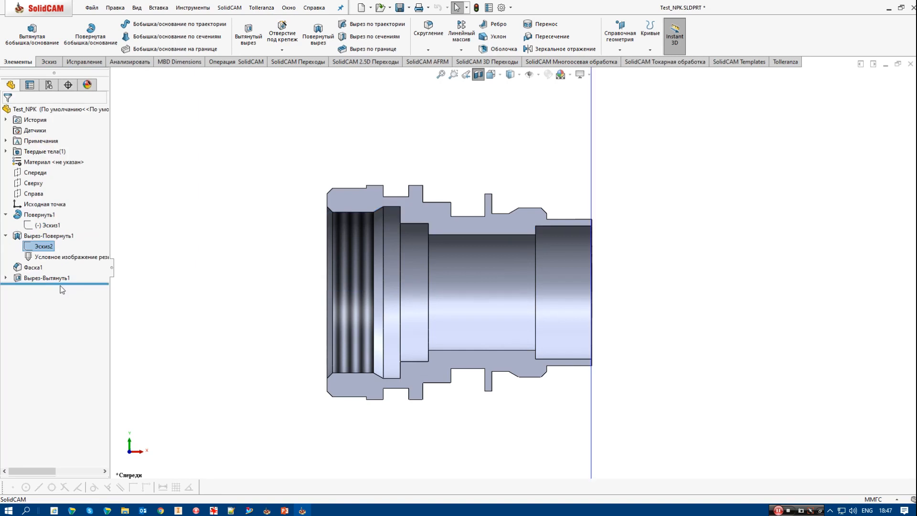
pyautogui.moveTo(501, 175); pyautogui.dragTo(509, 79)
pyautogui.moveTo(398, 325); pyautogui.dragTo(403, 365)
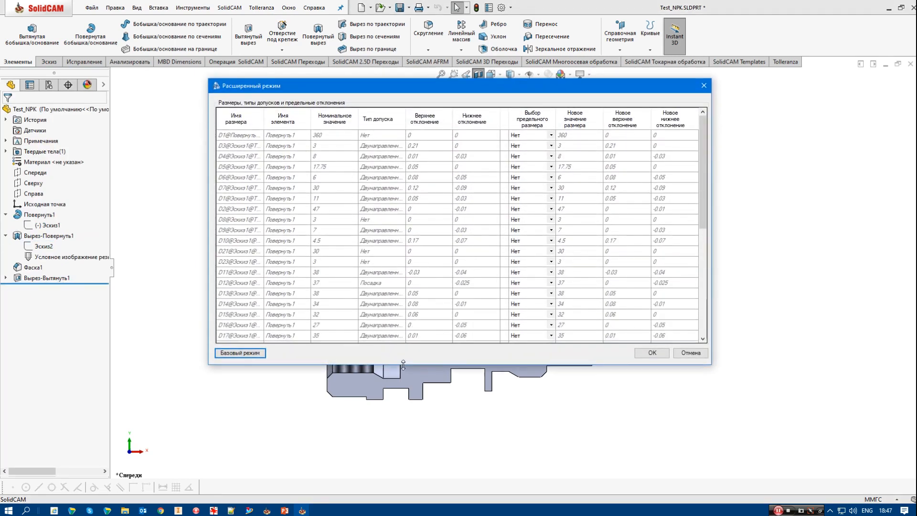
# Set the limit size choice to largest (Наибольший) for Эскиз1 dimensions D3 (3 mm) and D5 (17.75 mm), and middle (Средний) for D4 (8 mm)
pyautogui.click(551, 146)
pyautogui.click(551, 145)
pyautogui.click(539, 172)
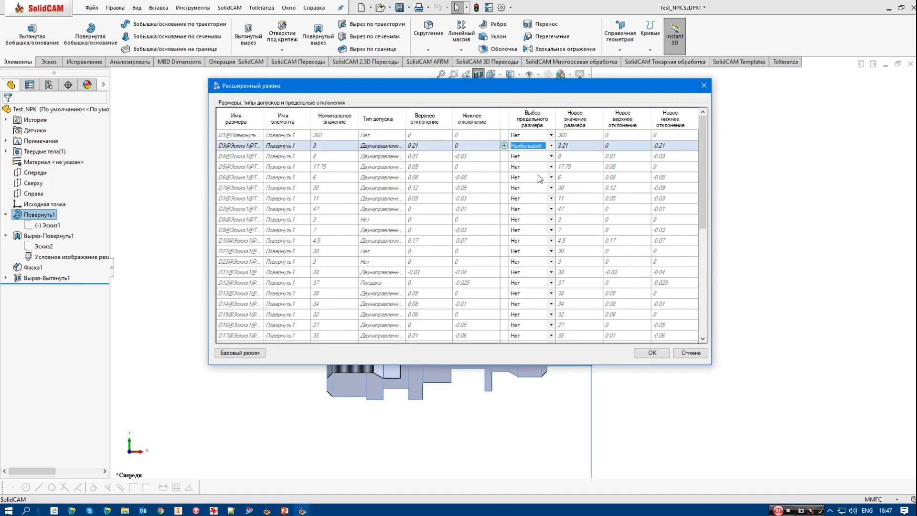
pyautogui.click(551, 157)
pyautogui.click(550, 156)
pyautogui.click(544, 182)
pyautogui.click(550, 166)
pyautogui.click(551, 167)
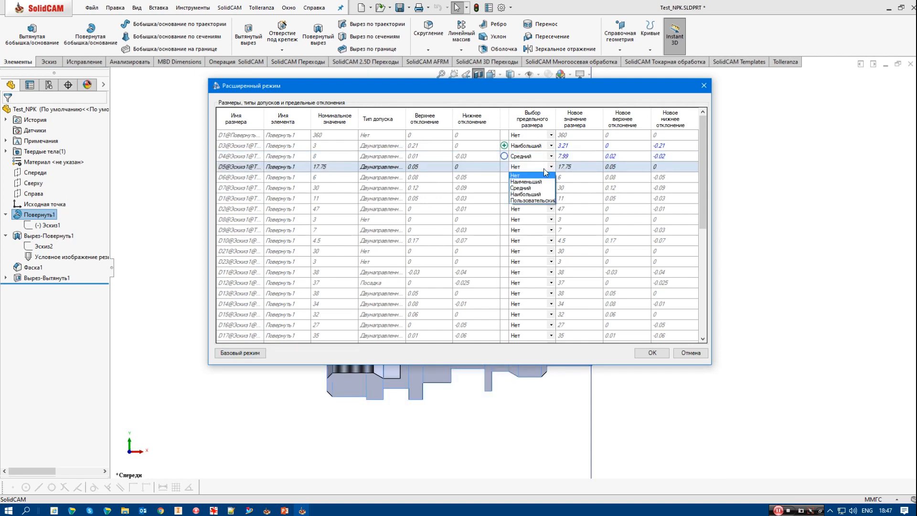
pyautogui.click(541, 198)
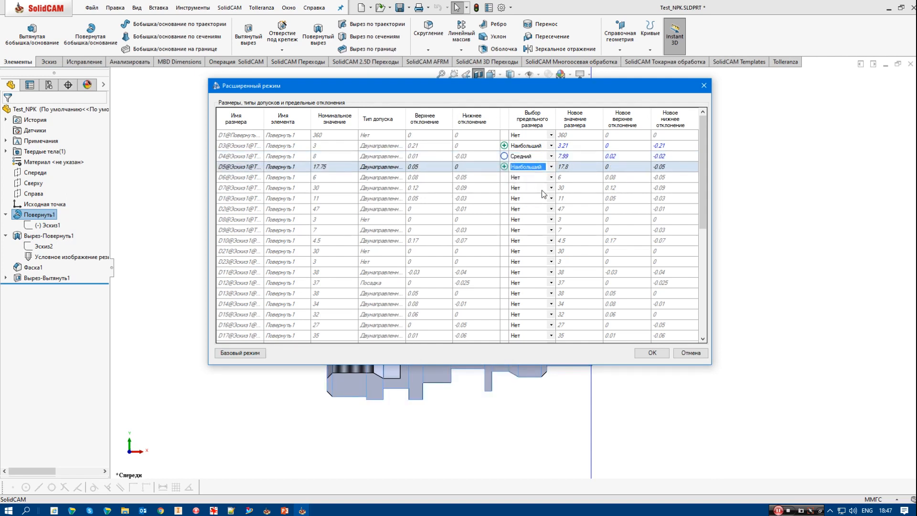
# Set the limit size choice to smallest (Наименьший) for D6 (6 mm) and middle (Средний) for D7 (30 mm) and D1 (11 mm)
pyautogui.click(551, 178)
pyautogui.click(550, 177)
pyautogui.click(541, 196)
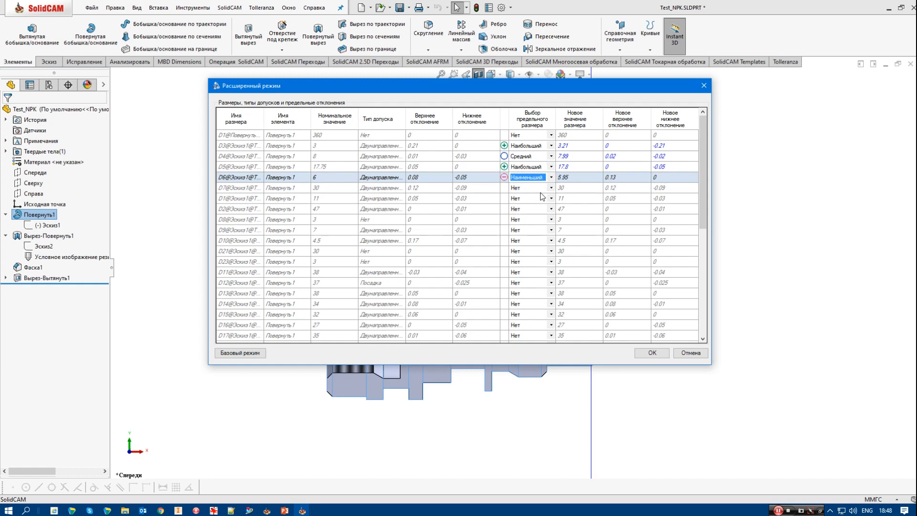
pyautogui.click(551, 188)
pyautogui.click(550, 188)
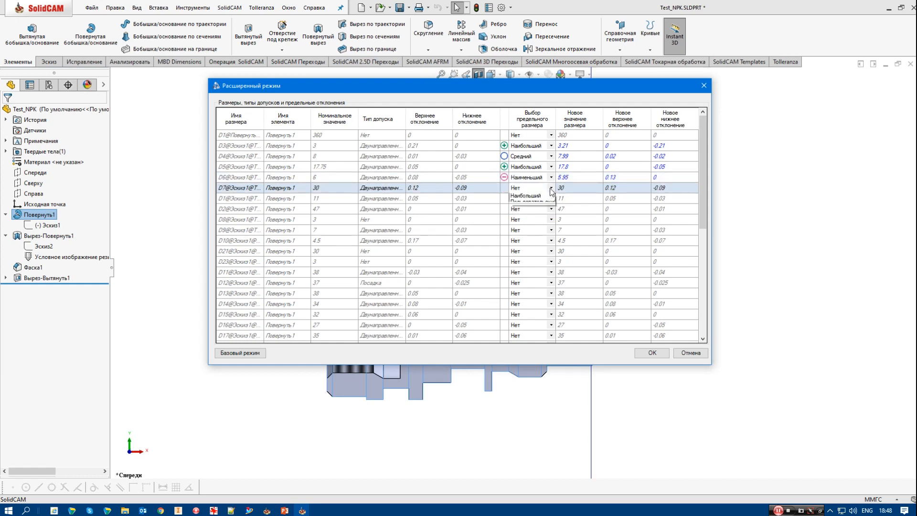
pyautogui.click(540, 209)
pyautogui.click(551, 198)
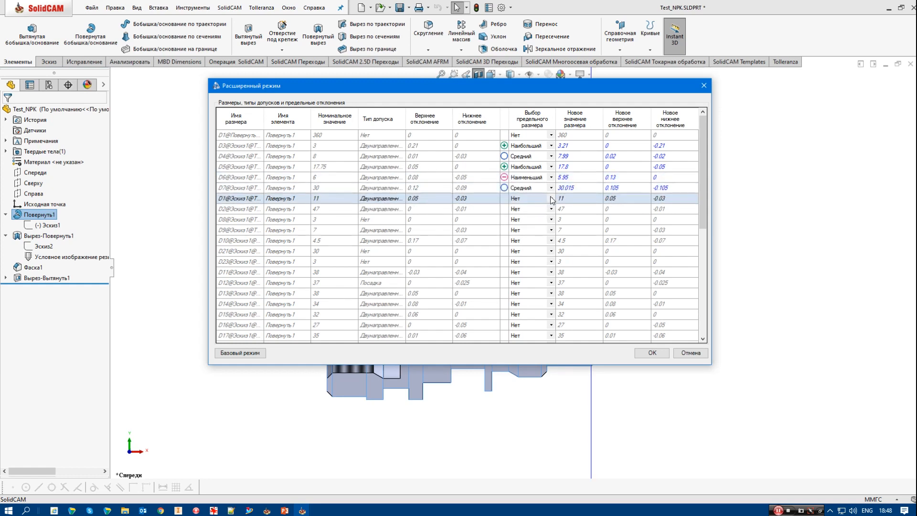
pyautogui.click(550, 199)
pyautogui.click(540, 219)
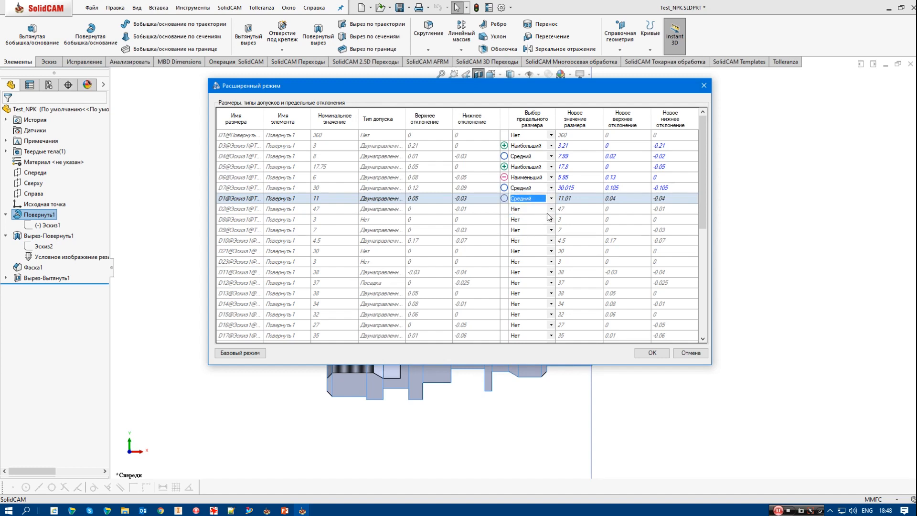
# Set the limit size choice to smallest (Наименьший) for D2 (47 mm) and D9 (7 mm), and middle (Средний) for D10 (4.5 mm)
pyautogui.click(551, 210)
pyautogui.click(551, 210)
pyautogui.click(543, 224)
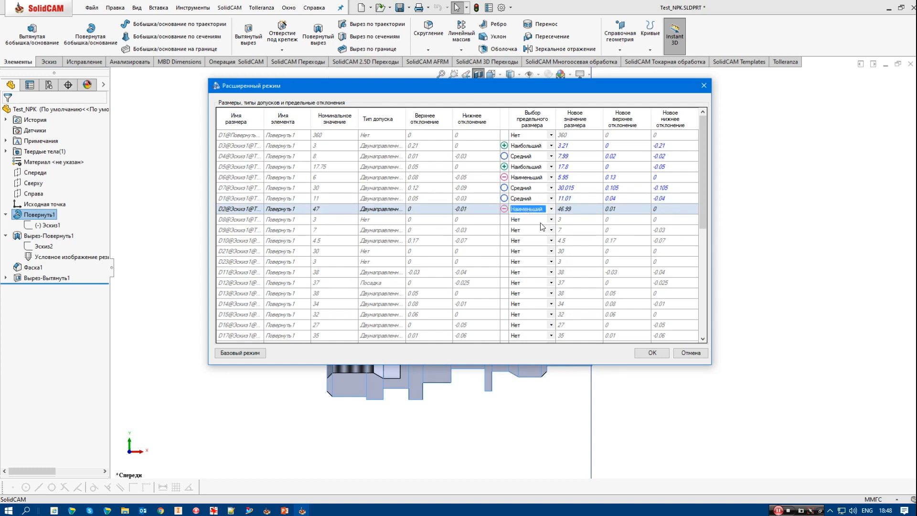
pyautogui.click(550, 232)
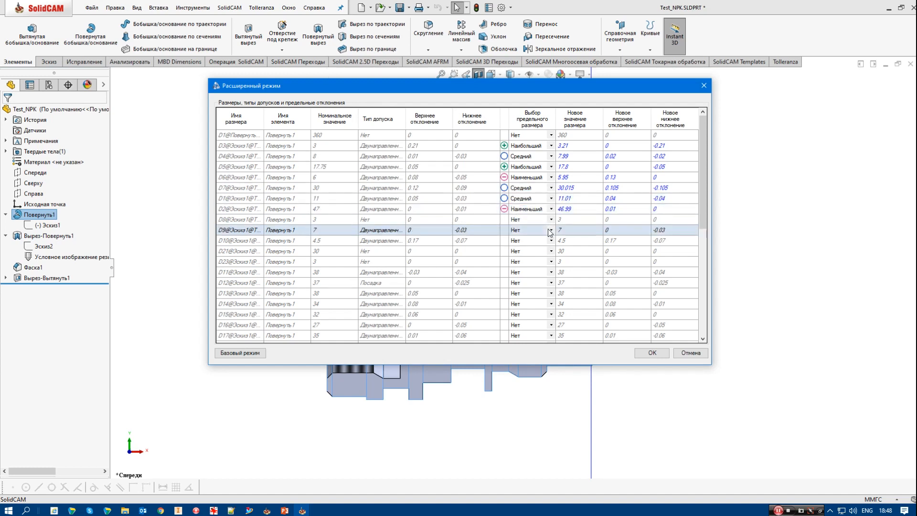
pyautogui.click(550, 231)
pyautogui.click(542, 251)
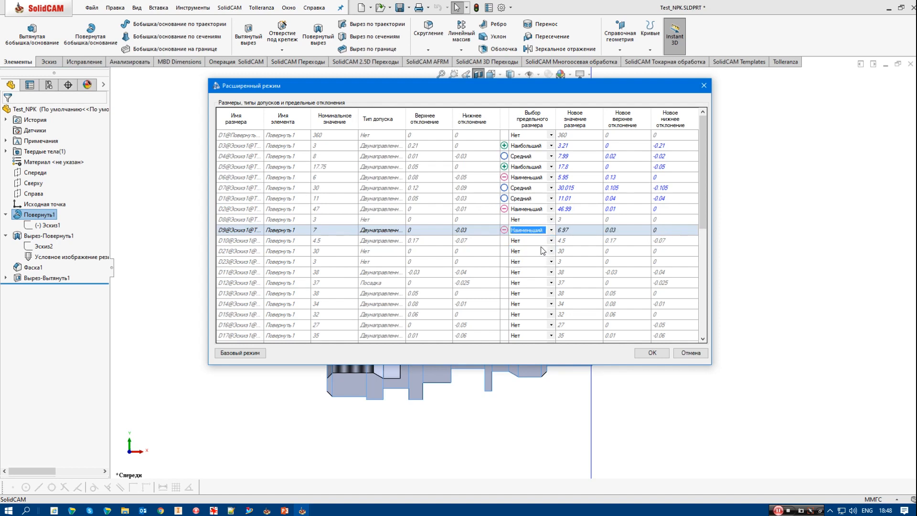
pyautogui.click(550, 241)
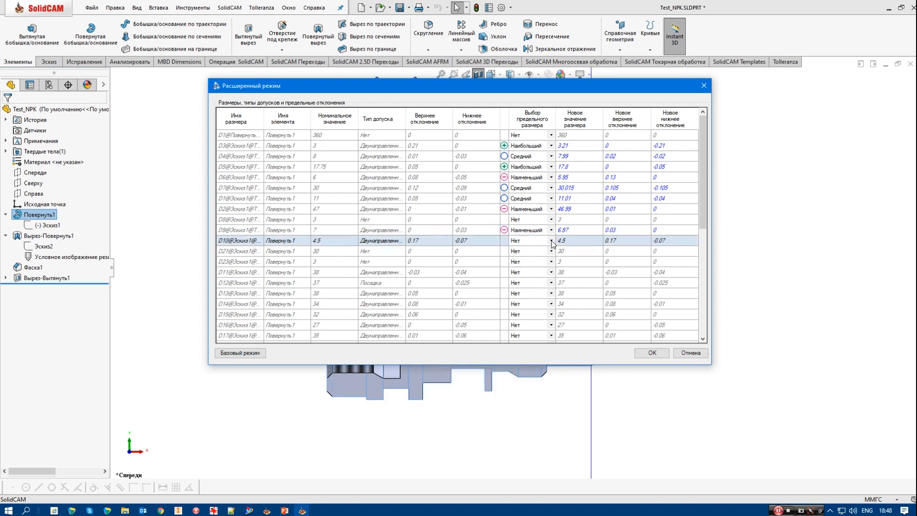
pyautogui.click(550, 240)
pyautogui.click(540, 262)
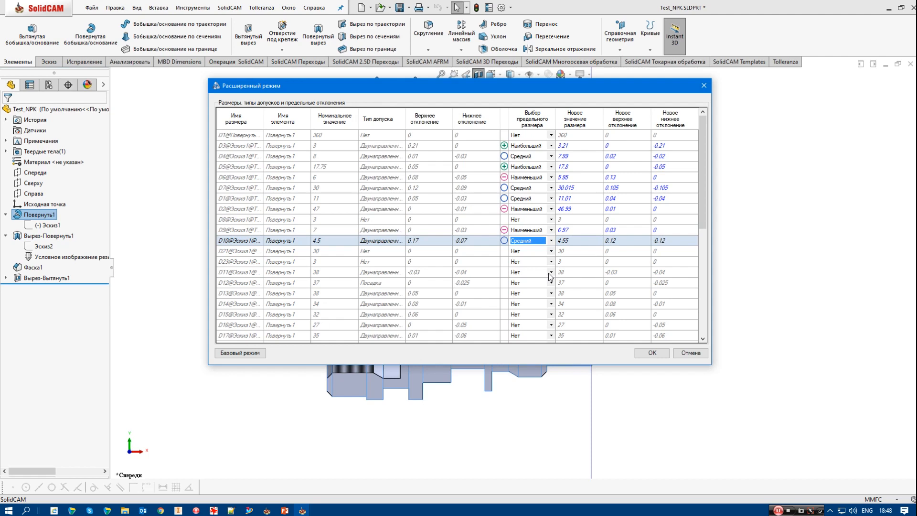
# Set the limit size choice to largest (Наибольший) for Эскиз1 dimensions D11 (38 mm), D12 (37 mm) and D13 (38 mm)
pyautogui.click(550, 273)
pyautogui.click(551, 273)
pyautogui.click(530, 285)
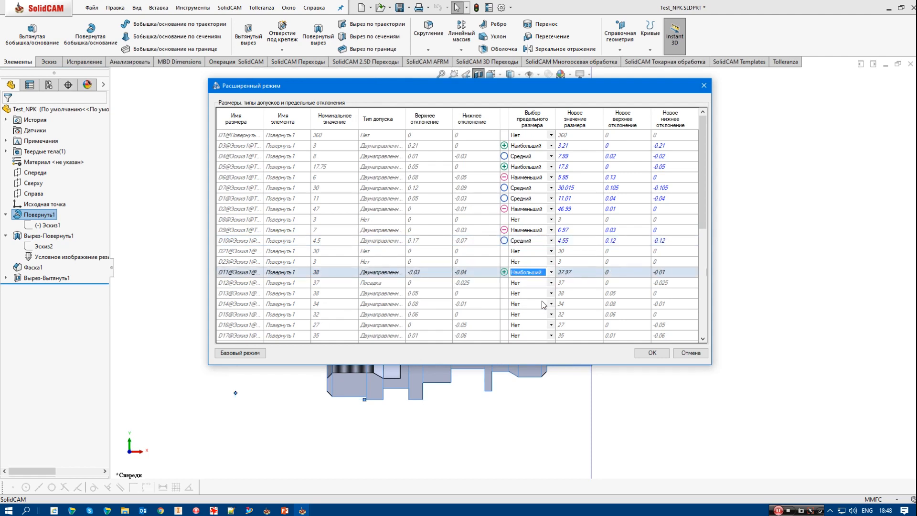
pyautogui.click(550, 282)
pyautogui.click(551, 283)
pyautogui.click(533, 295)
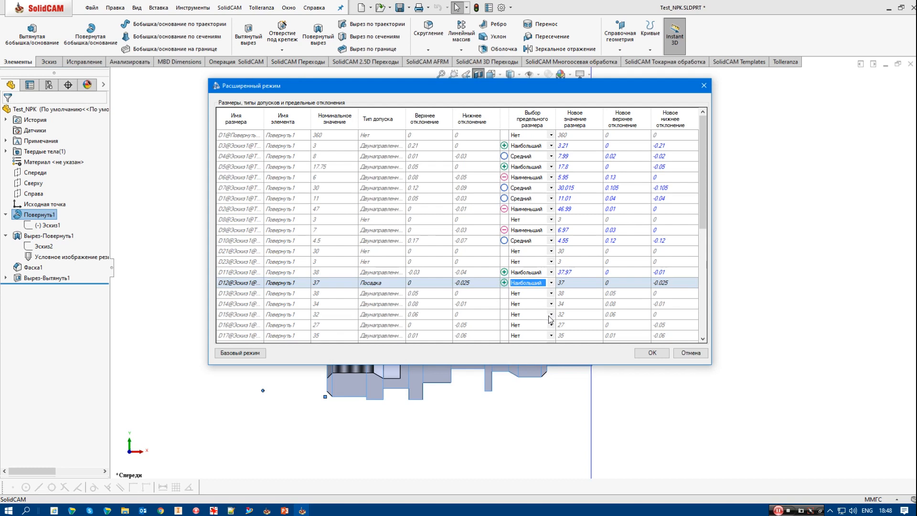
pyautogui.click(550, 293)
pyautogui.click(551, 295)
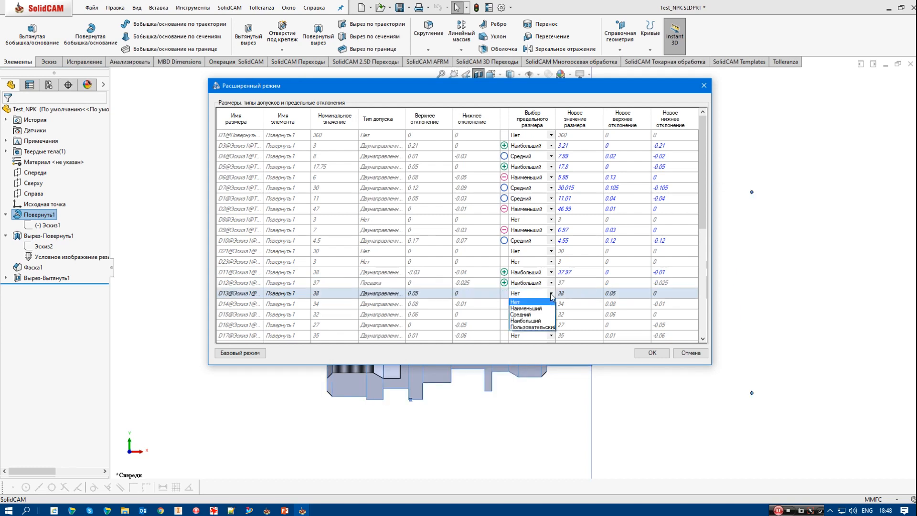
pyautogui.click(533, 320)
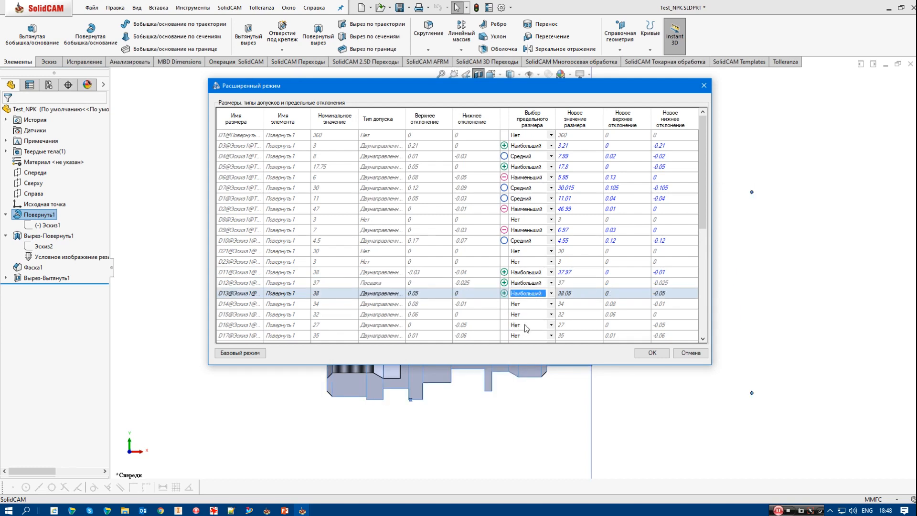
# Set the limit size choice to largest (Наибольший) for the 34 mm dimension D14 and middle (Средний) for the 32 mm dimension D15
pyautogui.click(551, 303)
pyautogui.click(551, 304)
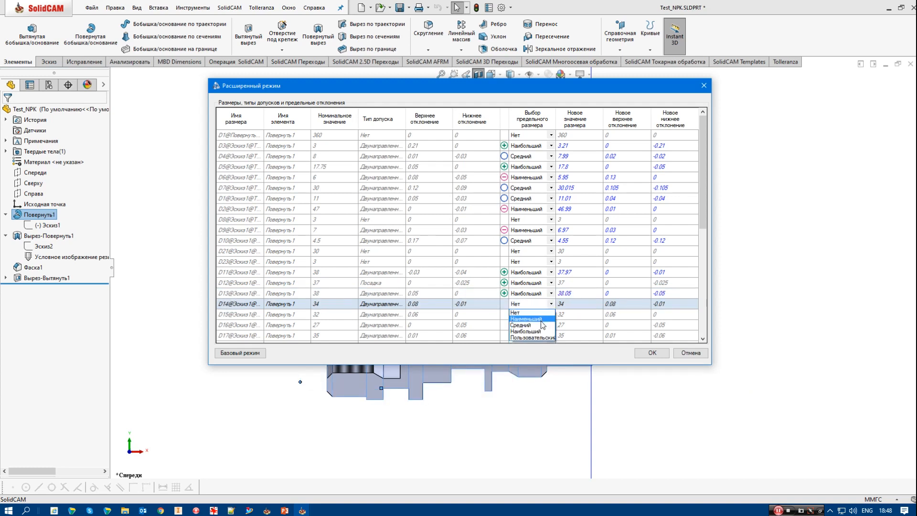
pyautogui.click(541, 331)
pyautogui.click(553, 315)
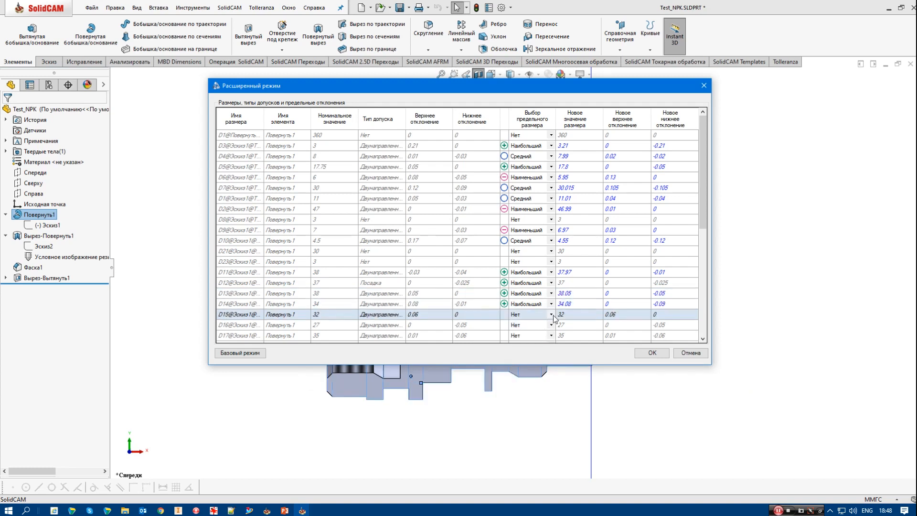
pyautogui.click(552, 315)
pyautogui.click(540, 336)
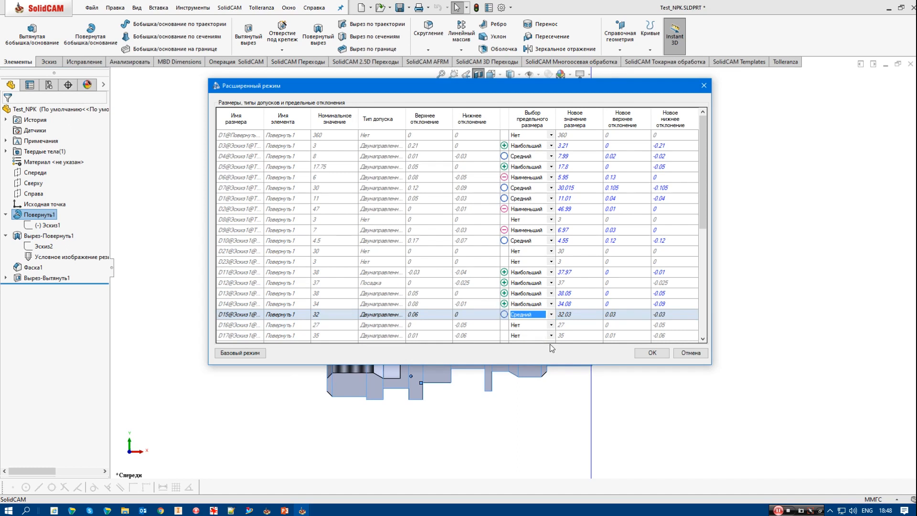
# Set the limit size choice to smallest (Наименьший) for the 27 mm dimension D16 and middle (Средний) for the 35 mm dimension D17
pyautogui.click(552, 325)
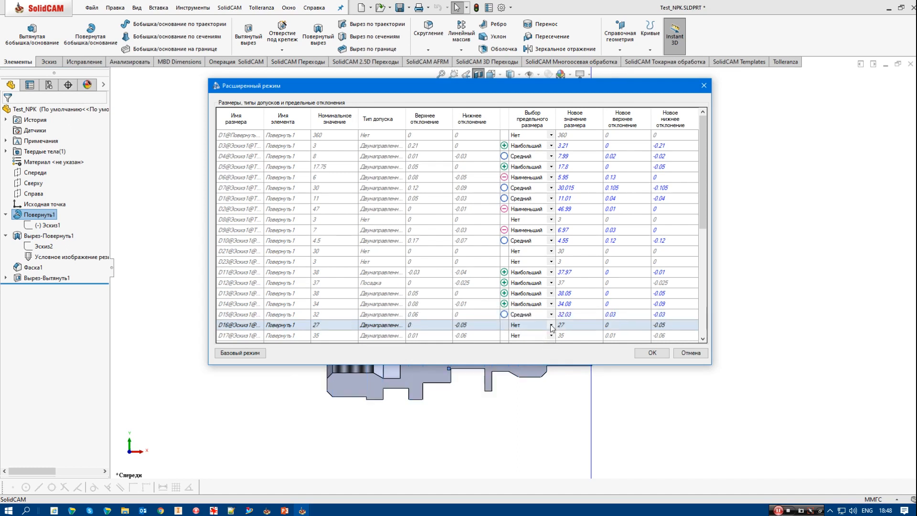
pyautogui.click(551, 325)
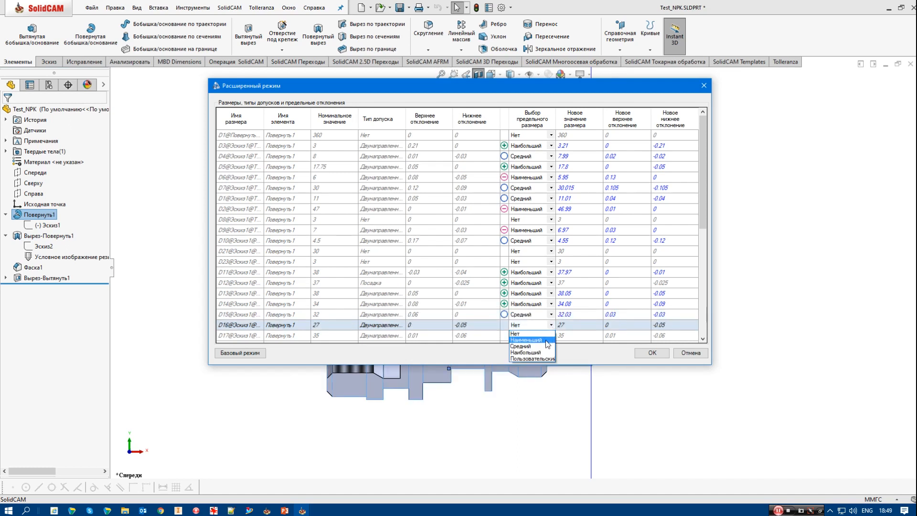
pyautogui.click(546, 340)
pyautogui.click(550, 335)
pyautogui.click(550, 336)
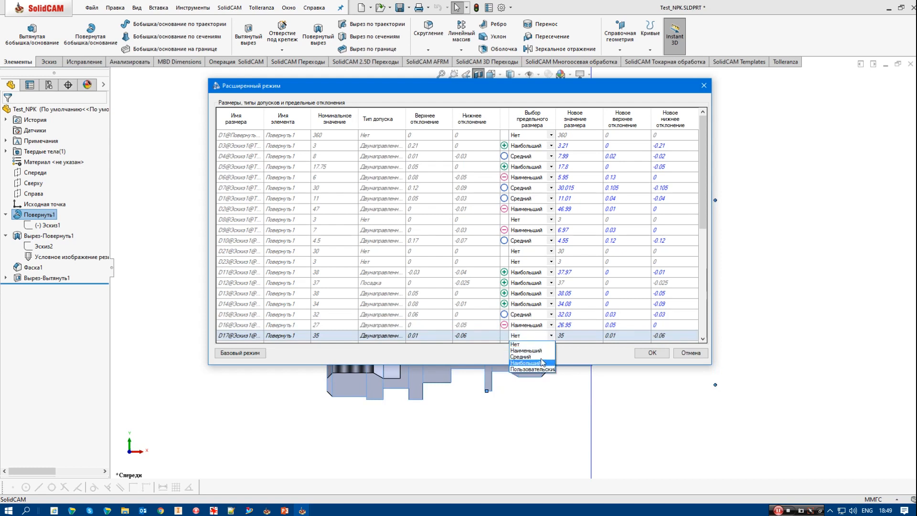
pyautogui.click(542, 356)
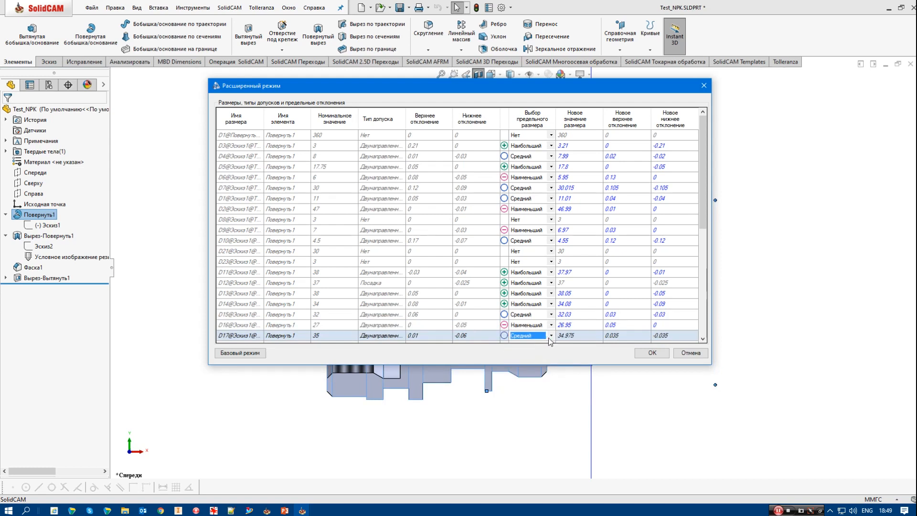
# Change the limit size choice of D15 (32 mm) to largest (Наибольший) and D14 (34 mm) to middle (Средний), and apply the rebuild
pyautogui.click(552, 316)
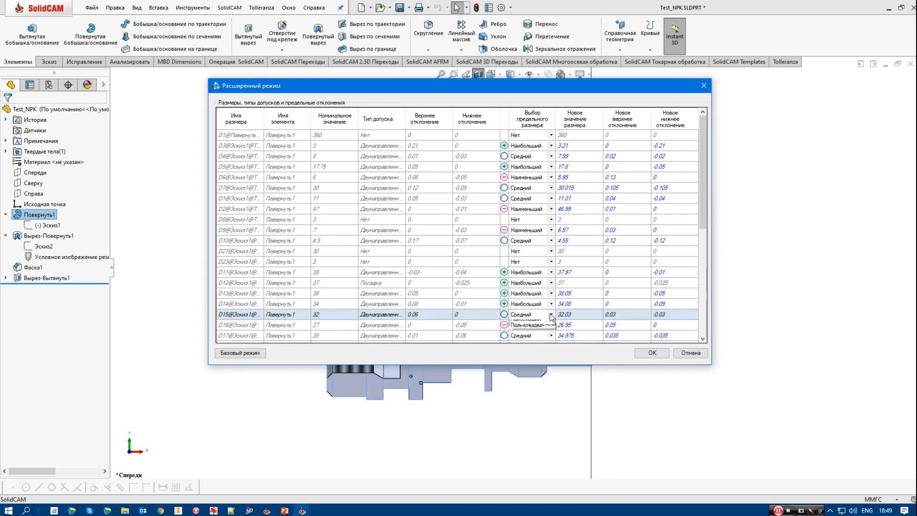
pyautogui.click(552, 316)
pyautogui.click(546, 328)
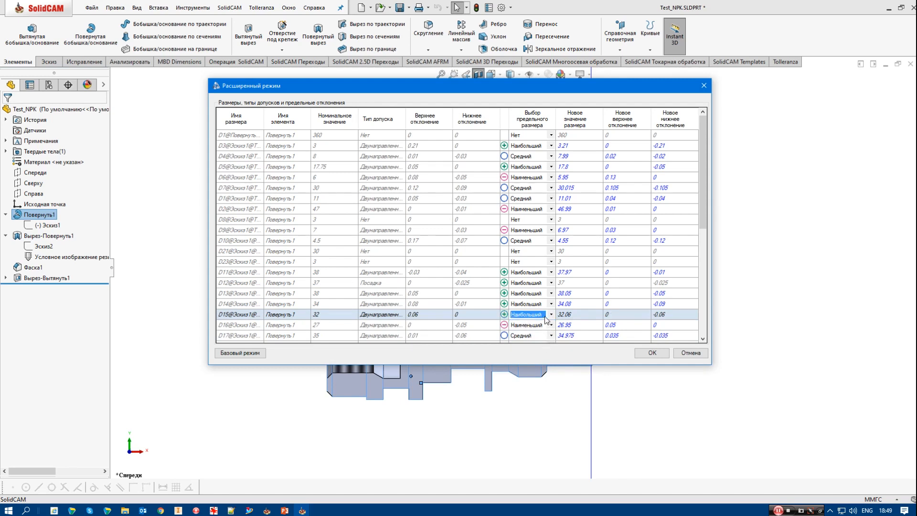
pyautogui.click(550, 304)
pyautogui.click(551, 304)
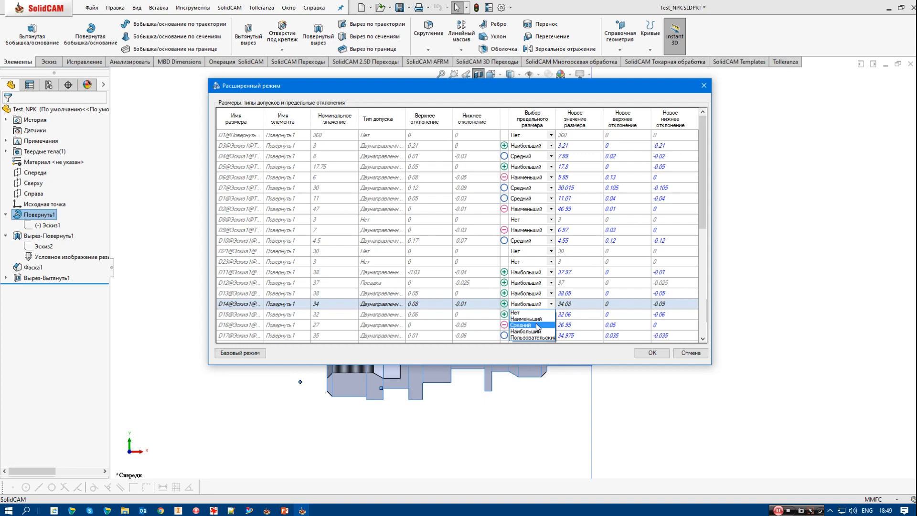
pyautogui.click(538, 327)
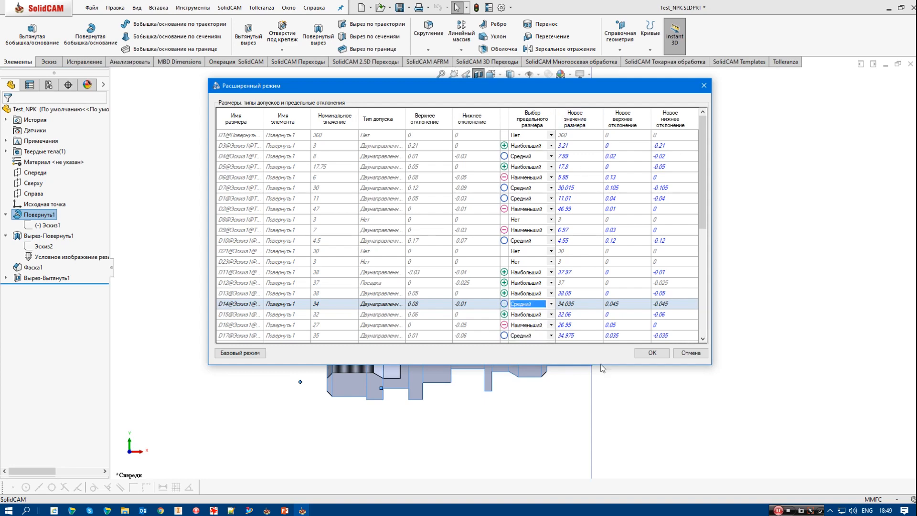
pyautogui.click(649, 353)
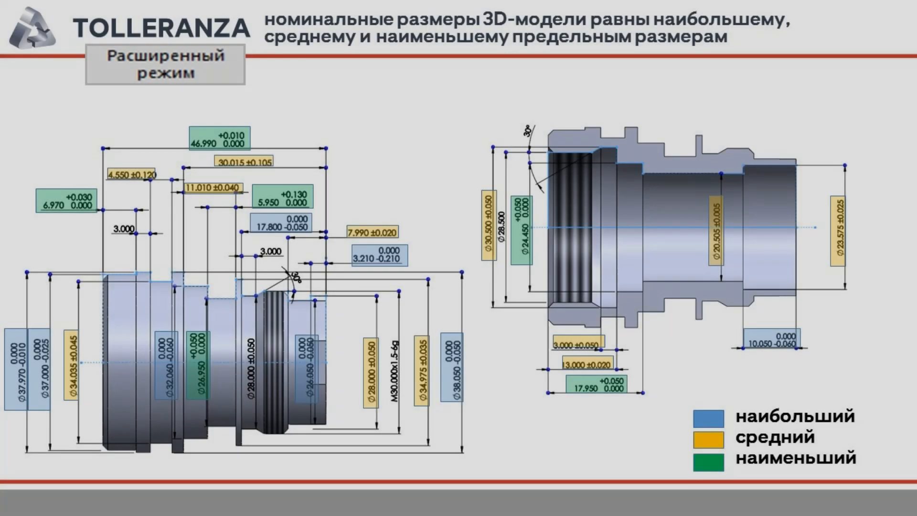